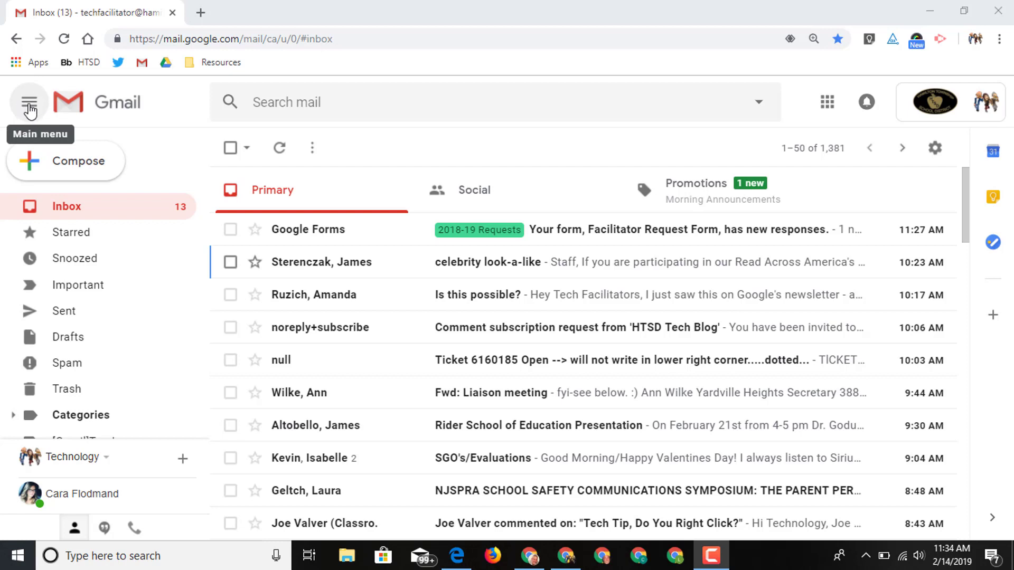
Toggle the folder list between icons-only and full width, leaving it docked at full width
{"action": "left_click", "coordinate": [30, 110]}
{"action": "mouse_move", "coordinate": [34, 182]}
{"action": "left_click", "coordinate": [29, 100]}
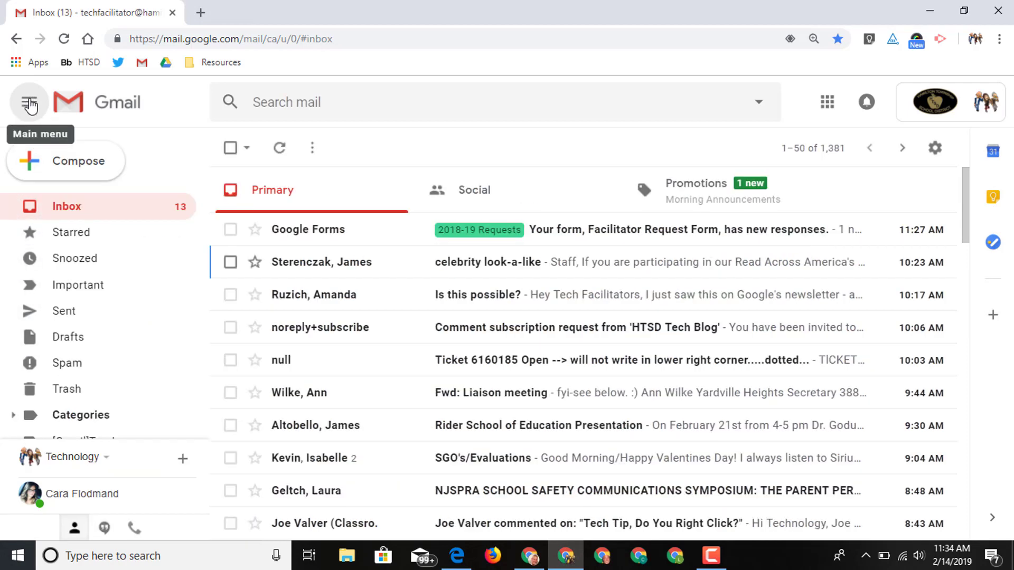
{"action": "left_click", "coordinate": [30, 103]}
{"action": "left_click", "coordinate": [29, 103]}
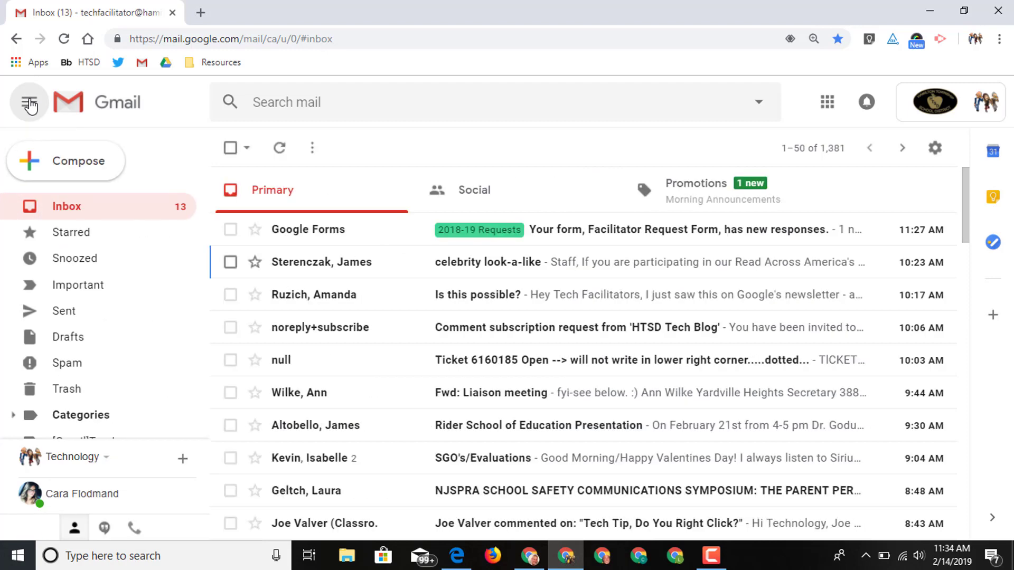
{"action": "left_click", "coordinate": [29, 104]}
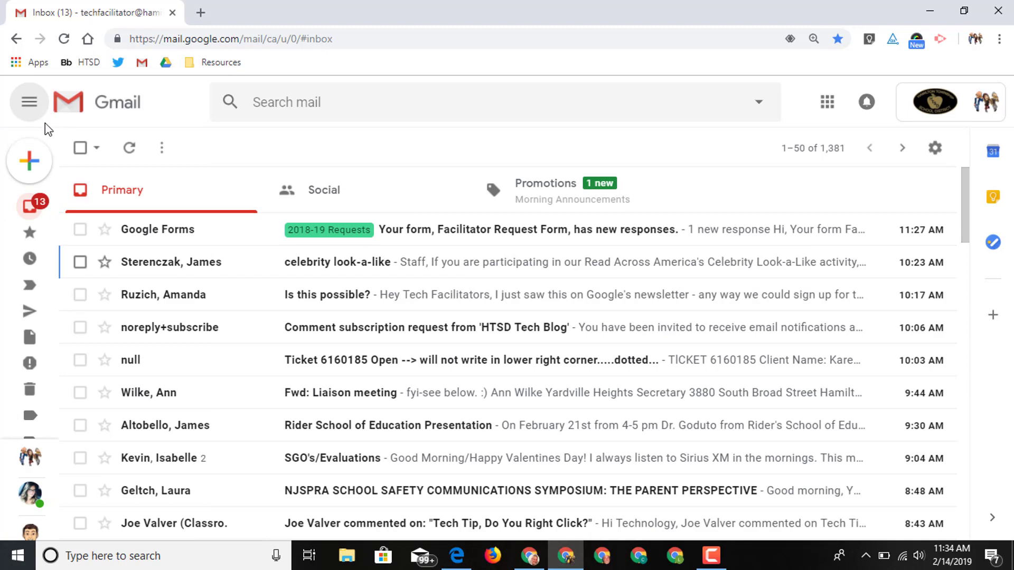
{"action": "mouse_move", "coordinate": [44, 232]}
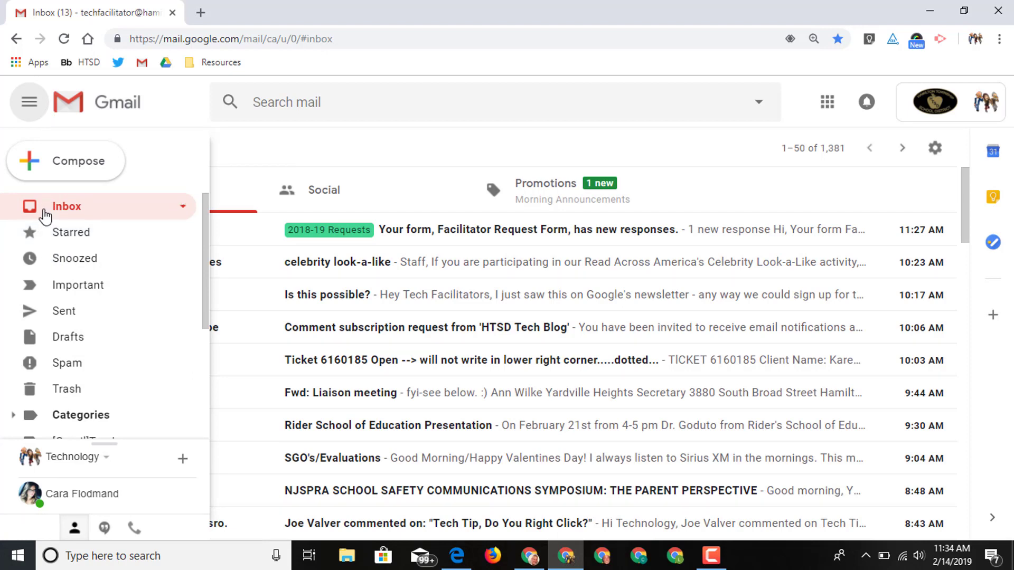
{"action": "left_click", "coordinate": [26, 107]}
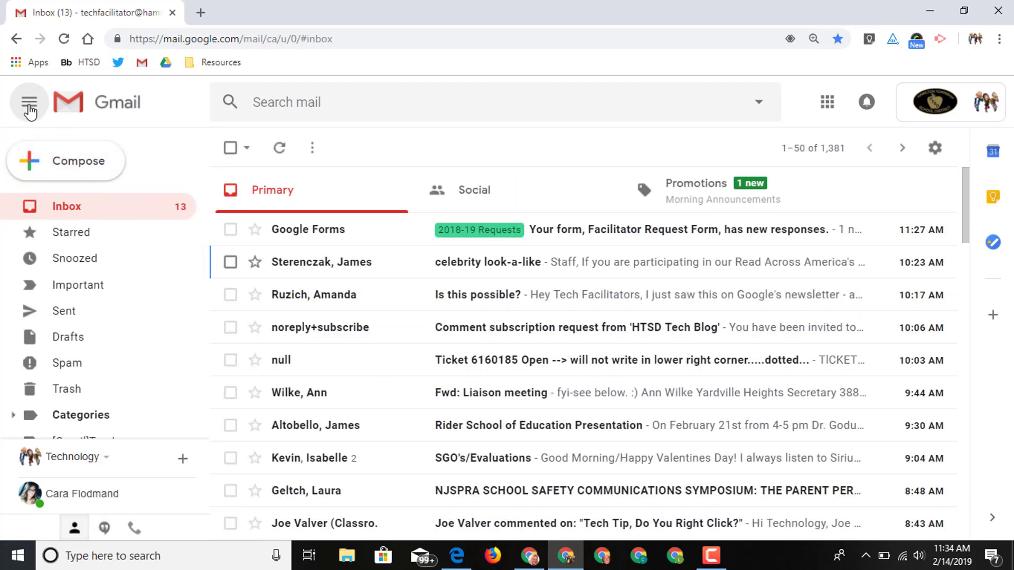
{"action": "left_click", "coordinate": [28, 104]}
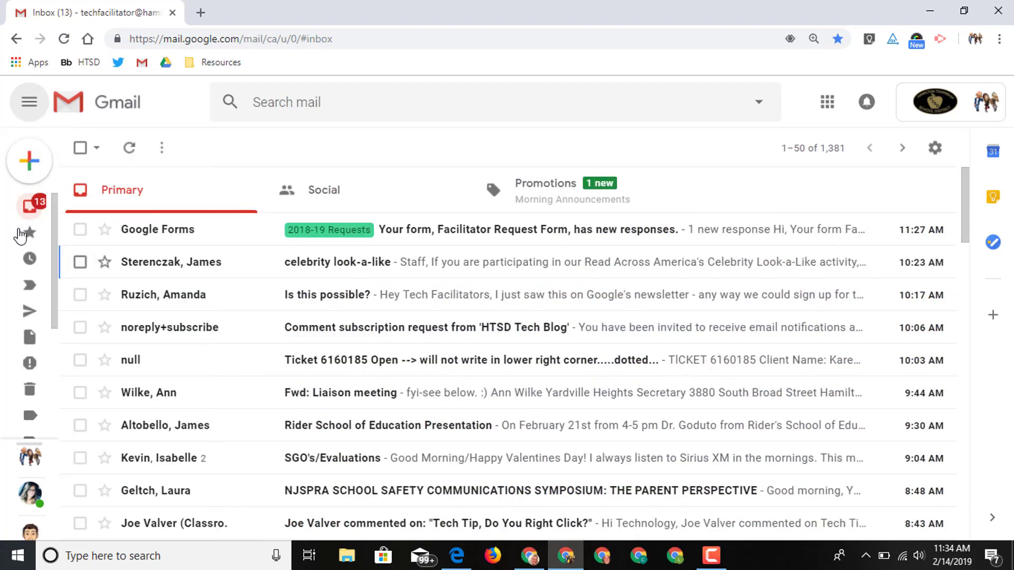
{"action": "mouse_move", "coordinate": [32, 209]}
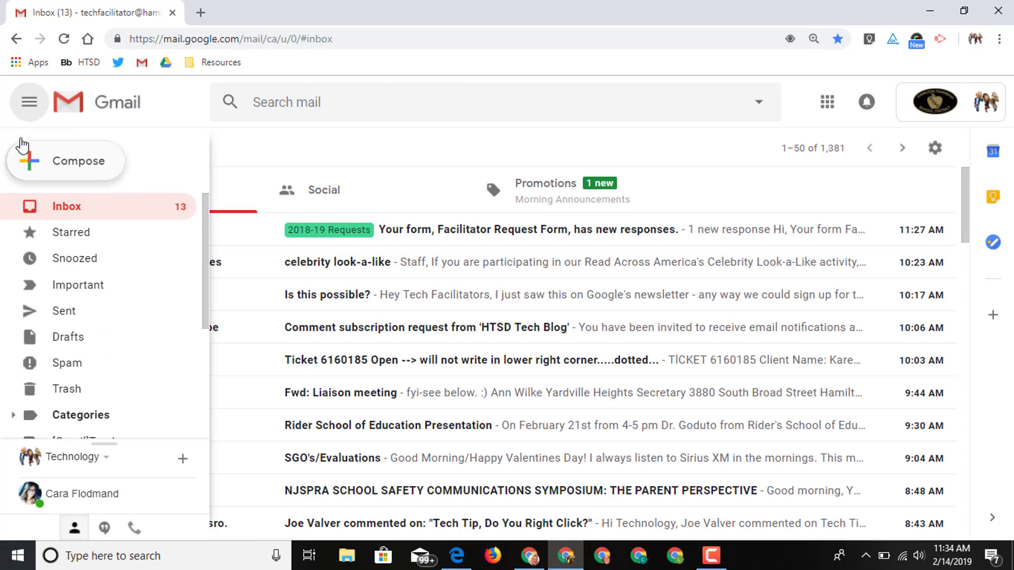
{"action": "left_click", "coordinate": [29, 105]}
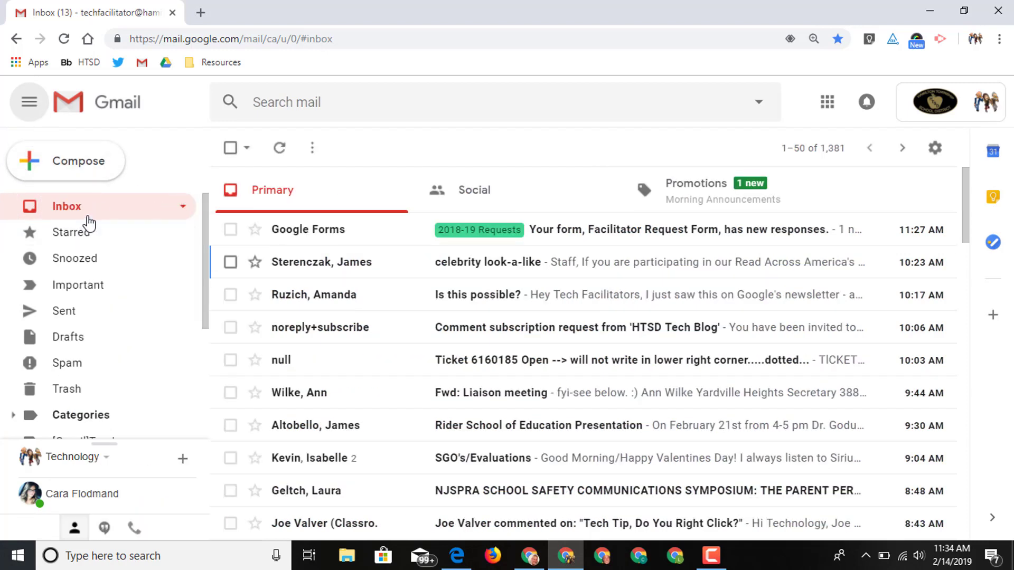
Scroll the sidebar down to the custom labels such as Apple, ASL and G-Suite
{"action": "scroll", "coordinate": [88, 225], "scroll_direction": "down", "scroll_amount": 2}
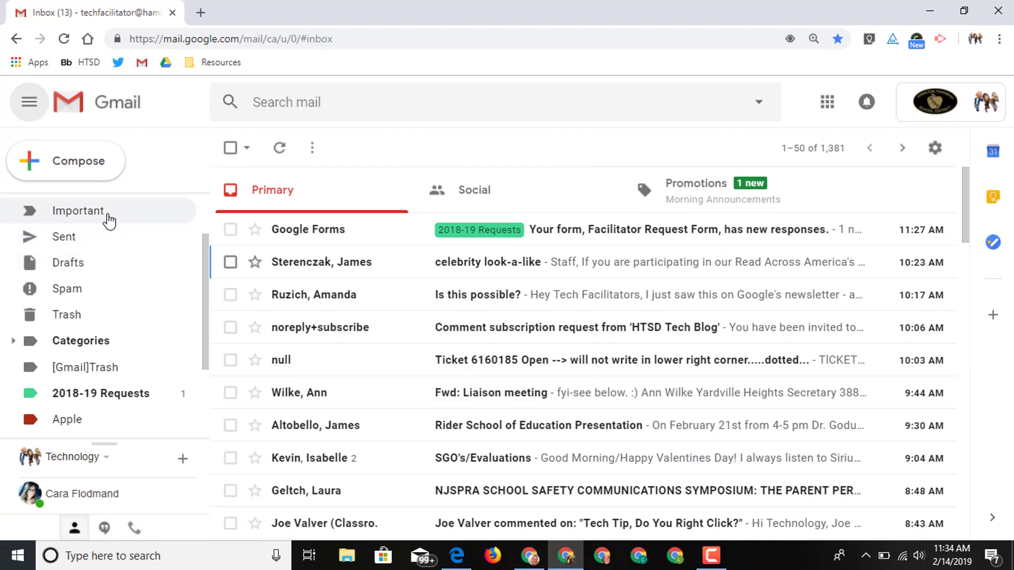
{"action": "scroll", "coordinate": [115, 248], "scroll_direction": "up", "scroll_amount": 2}
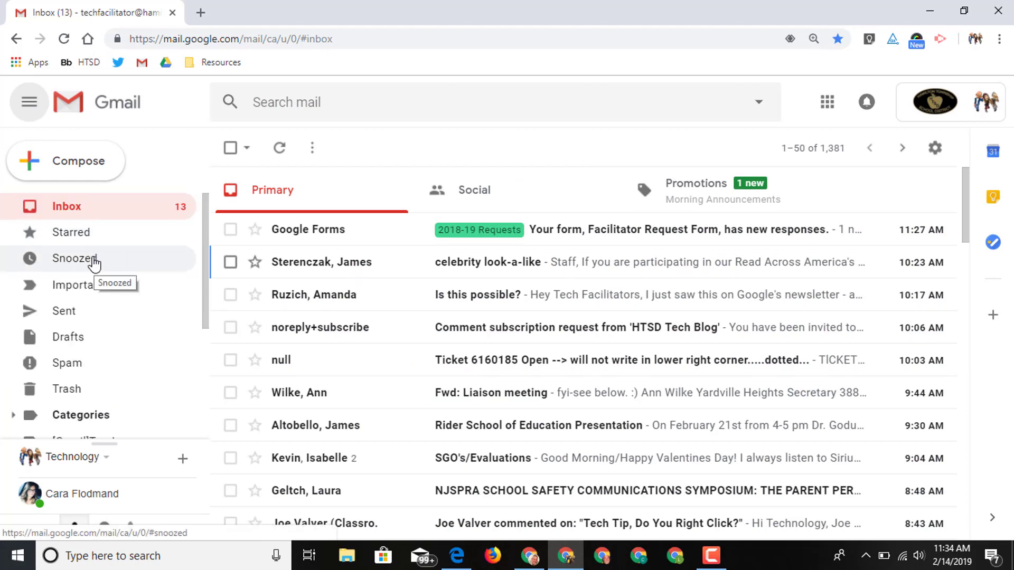
{"action": "scroll", "coordinate": [90, 264], "scroll_direction": "down", "scroll_amount": 2}
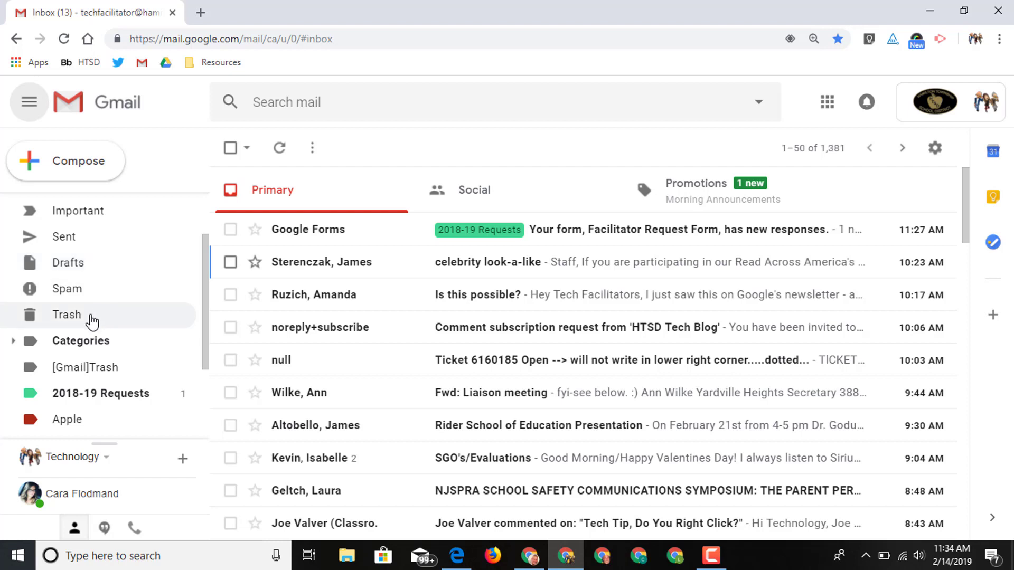
{"action": "scroll", "coordinate": [92, 320], "scroll_direction": "down", "scroll_amount": 3}
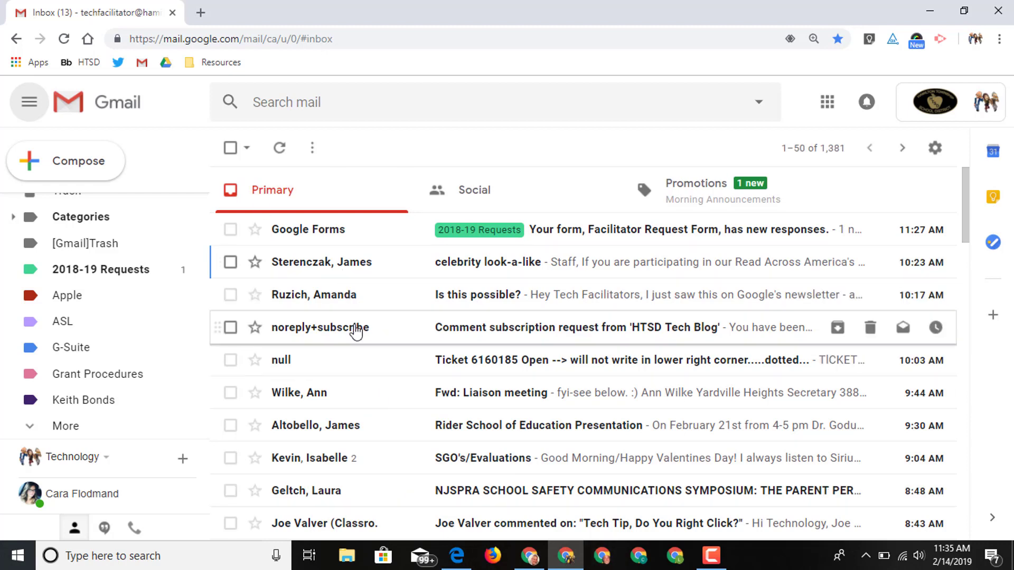
Tick the celebrity look-a-like email's checkbox, leaving it selected
{"action": "left_click", "coordinate": [230, 263]}
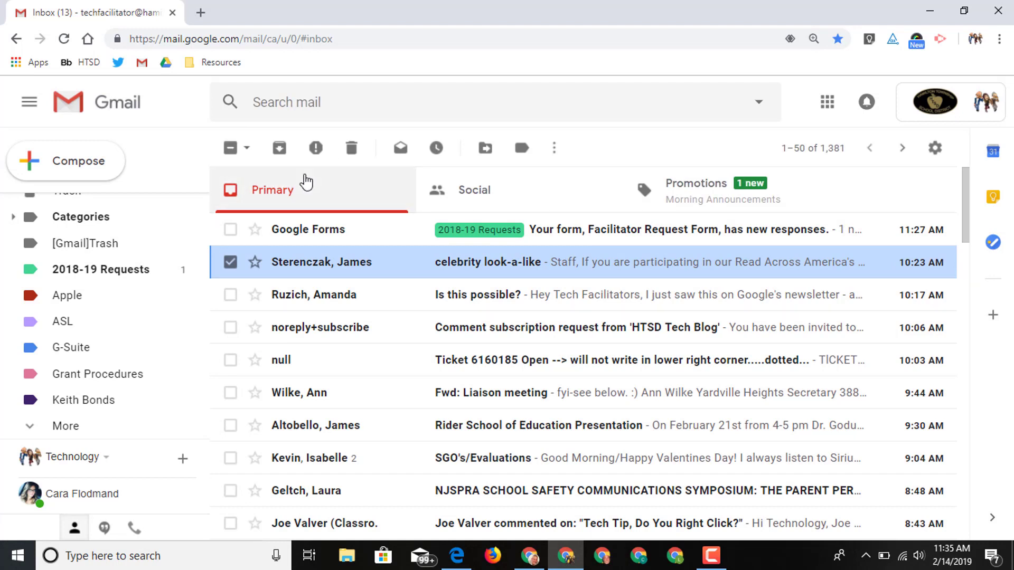
{"action": "left_click", "coordinate": [230, 263]}
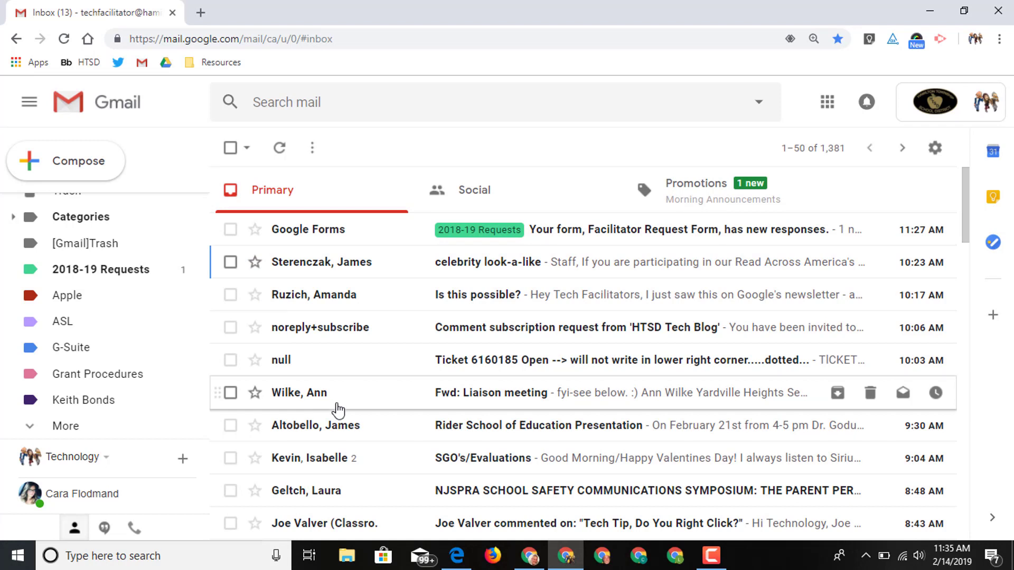
{"action": "left_click", "coordinate": [231, 262]}
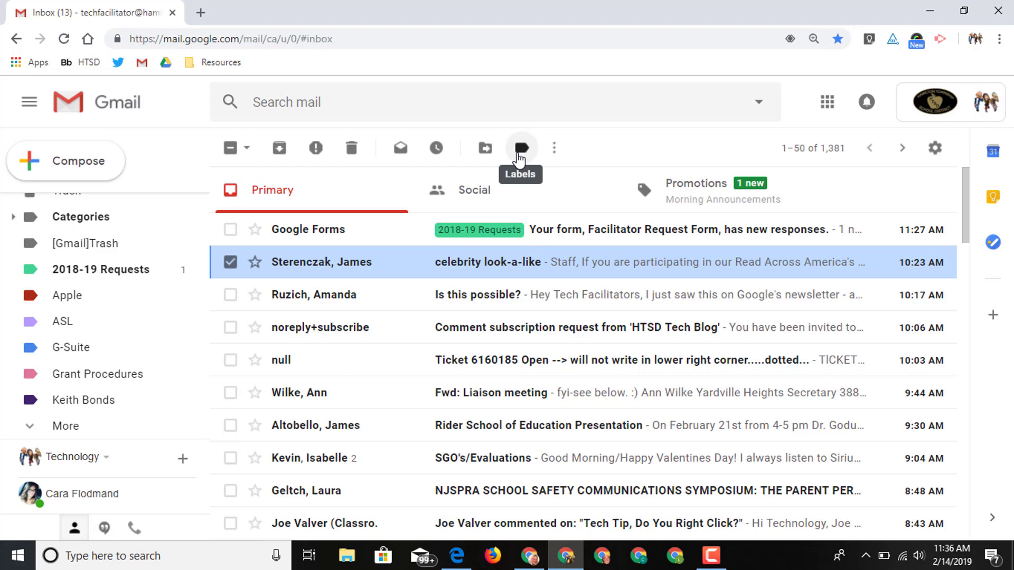
{"action": "left_click", "coordinate": [230, 262]}
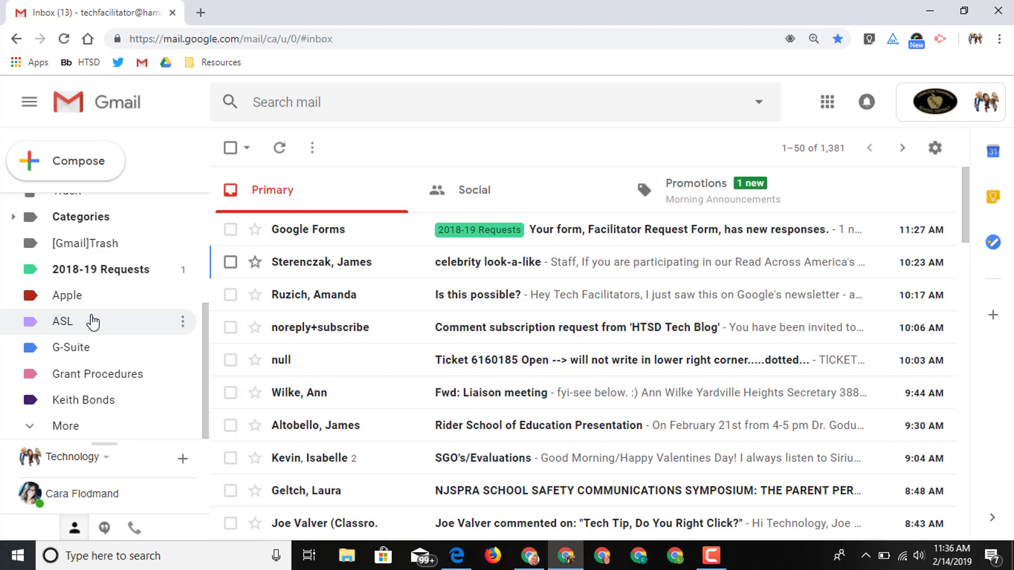
{"action": "left_click", "coordinate": [231, 262]}
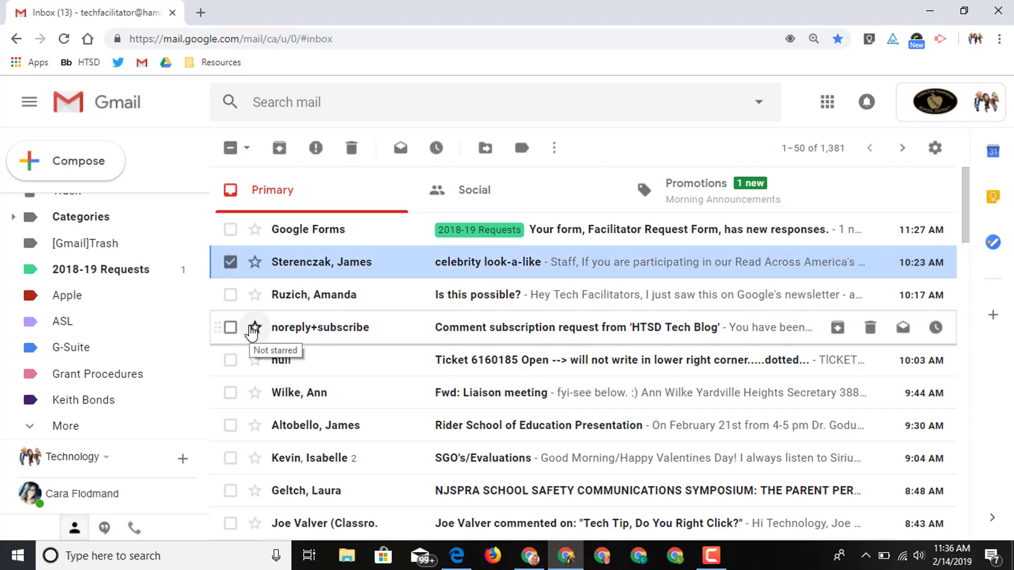
From the Label as menu, create an 'Administrator' label and tag the selected email with it
{"action": "left_click", "coordinate": [520, 151]}
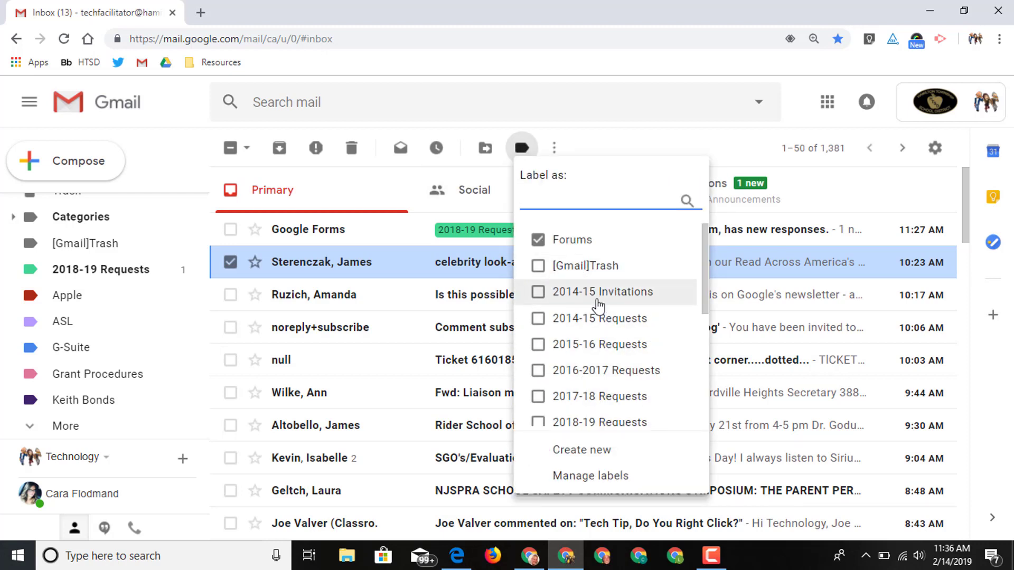
{"action": "scroll", "coordinate": [598, 305], "scroll_direction": "down", "scroll_amount": 5}
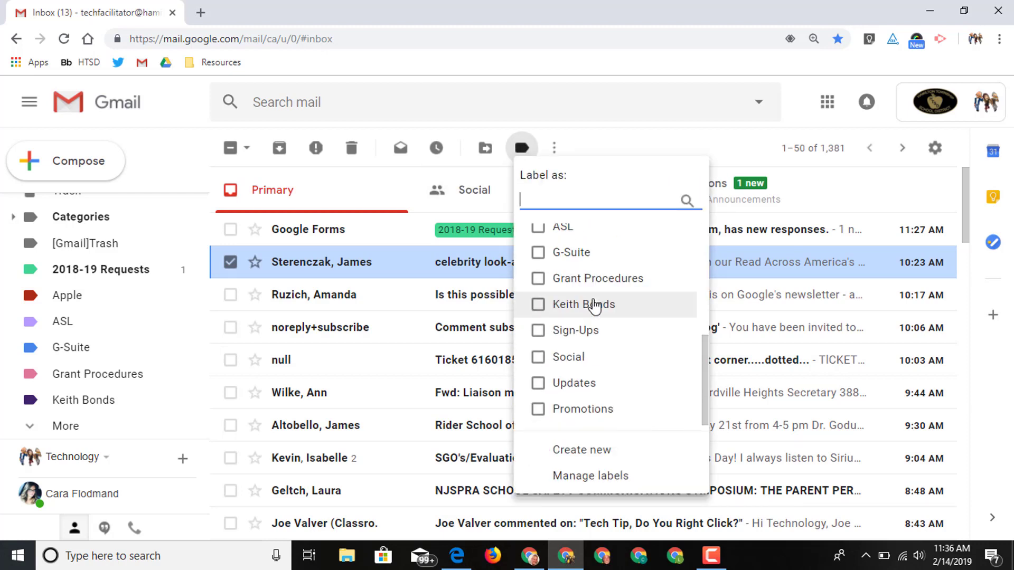
{"action": "left_click", "coordinate": [585, 453]}
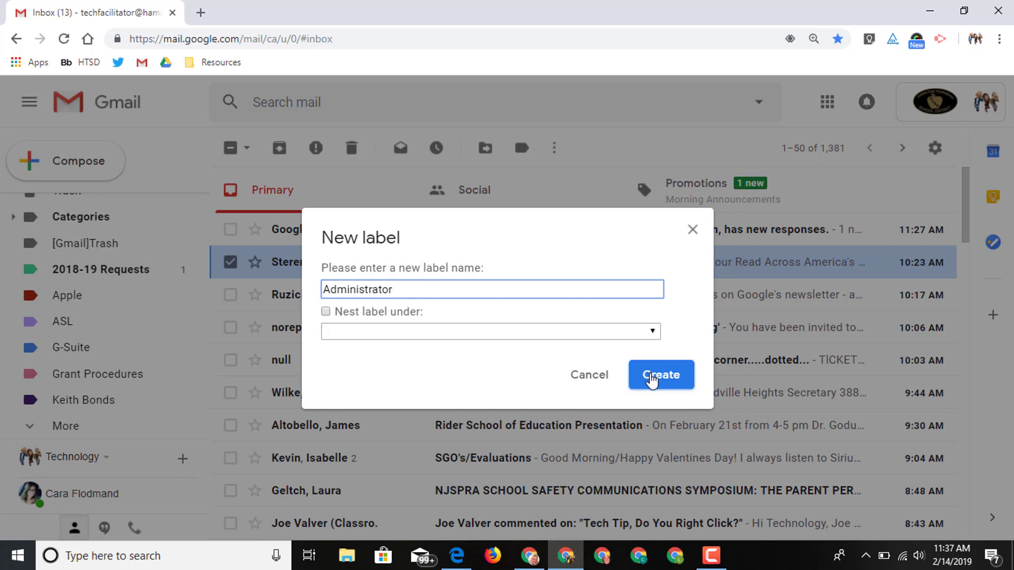
{"action": "left_click", "coordinate": [654, 376]}
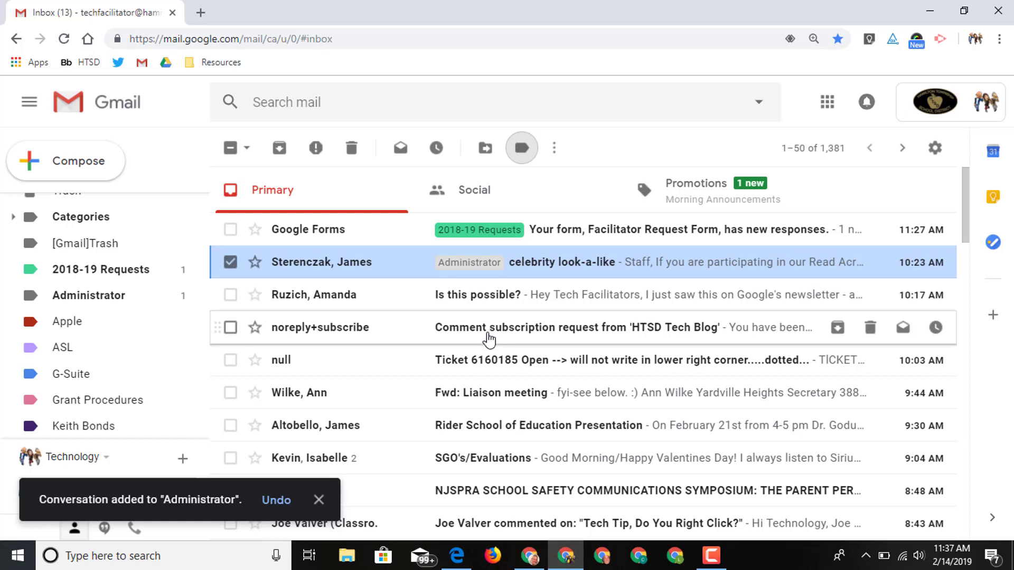
Deselect the email and set the Administrator label's colour to blue
{"action": "left_click", "coordinate": [231, 262]}
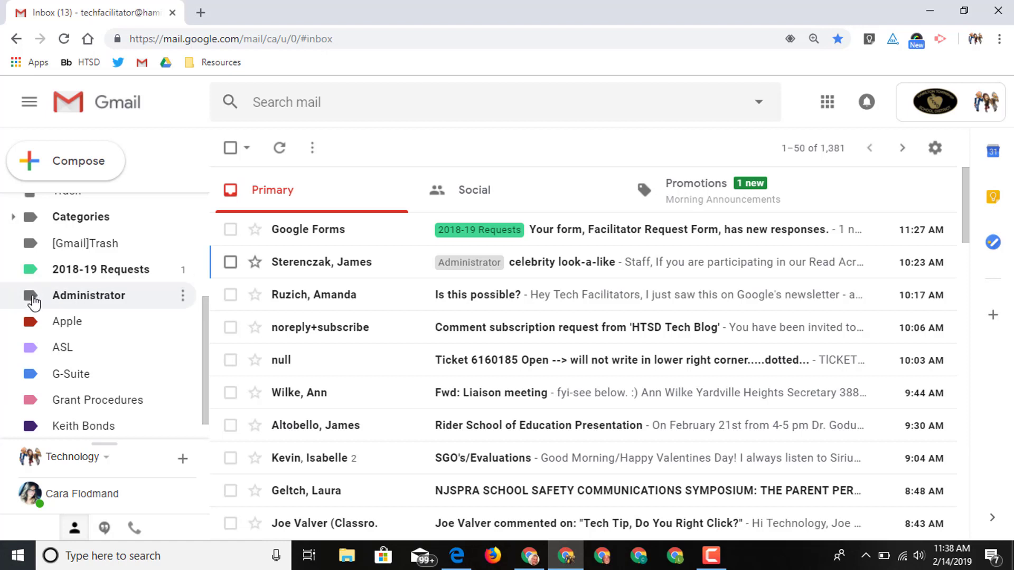
{"action": "left_click", "coordinate": [182, 299]}
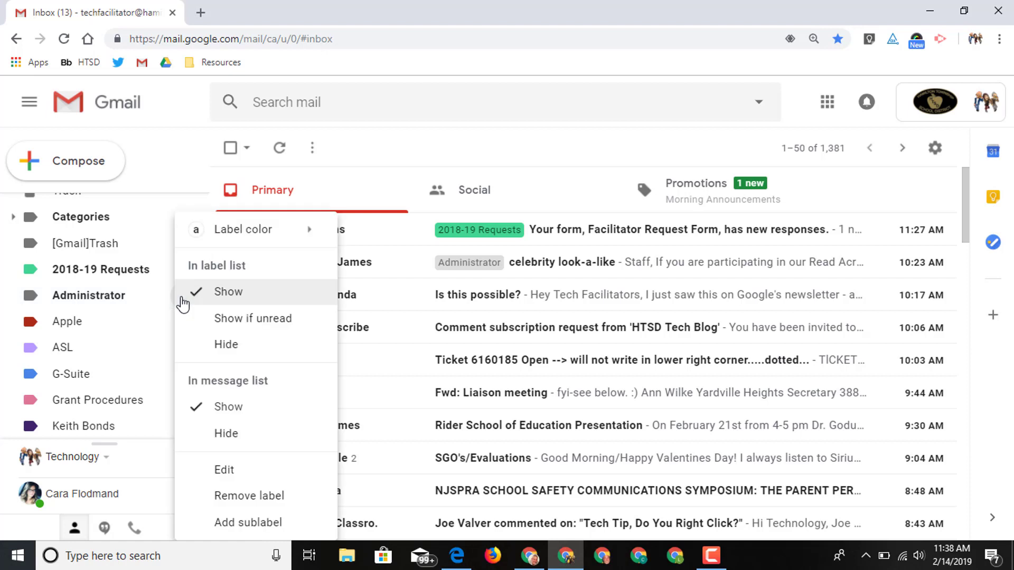
{"action": "mouse_move", "coordinate": [241, 235]}
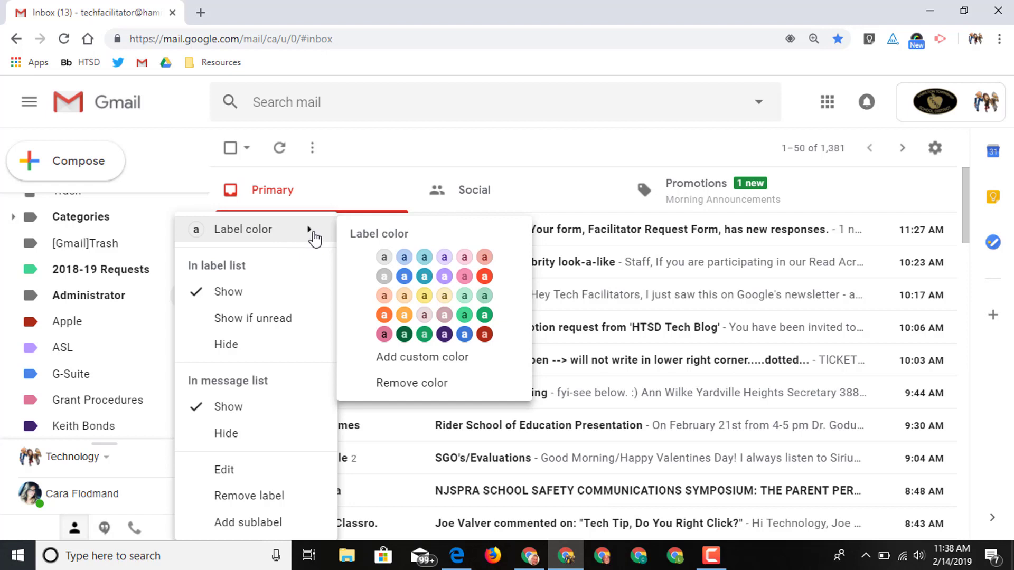
{"action": "left_click", "coordinate": [464, 335]}
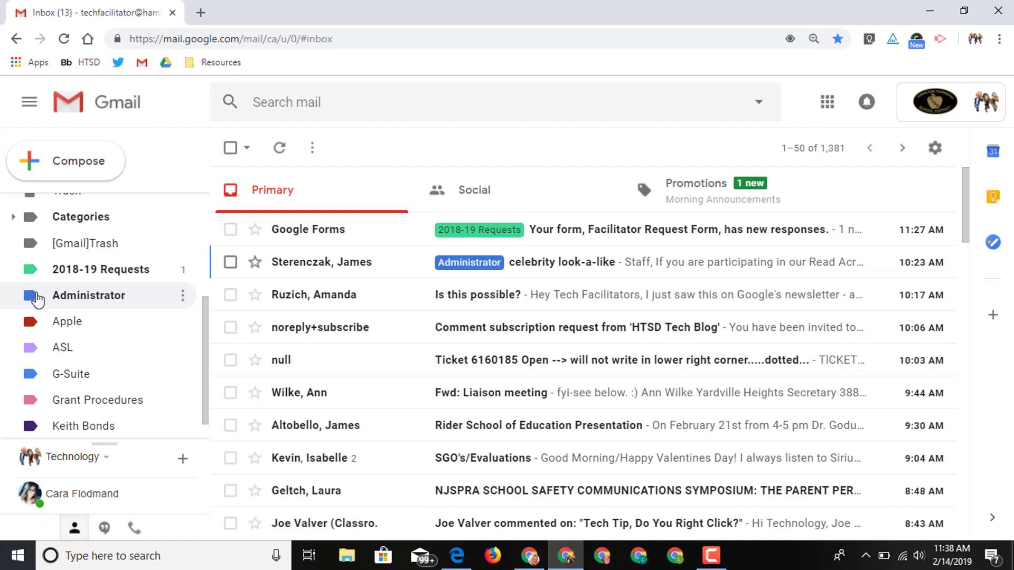
View only the Administrator-labelled mail, then return to the inbox list
{"action": "left_click", "coordinate": [97, 297]}
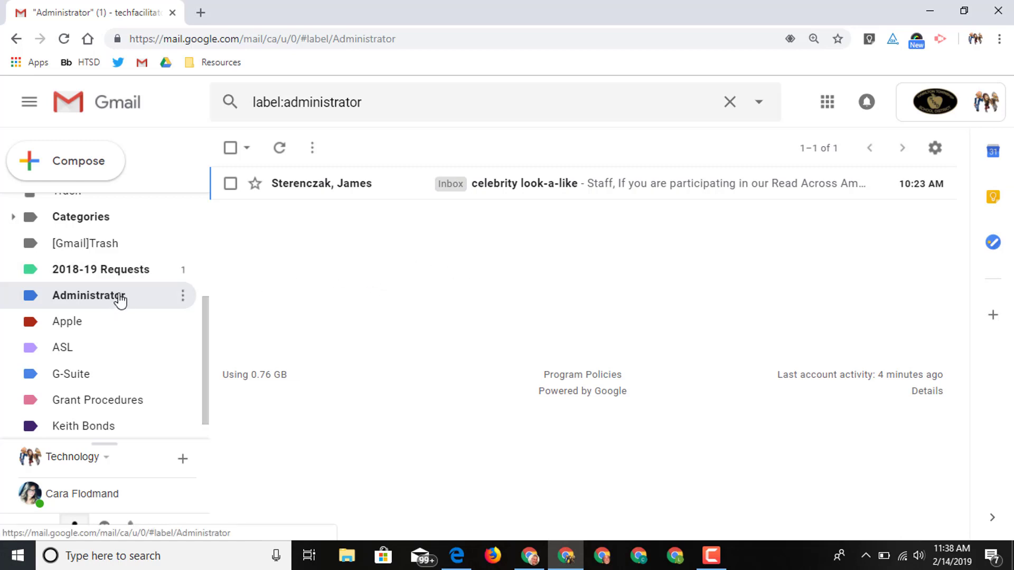
{"action": "scroll", "coordinate": [131, 296], "scroll_direction": "up", "scroll_amount": 4}
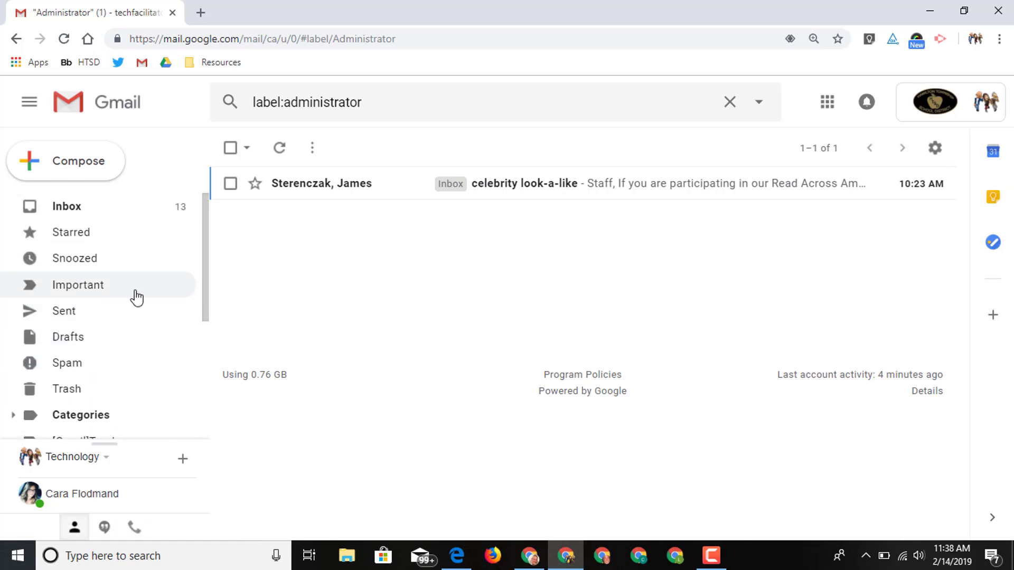
{"action": "left_click", "coordinate": [86, 211]}
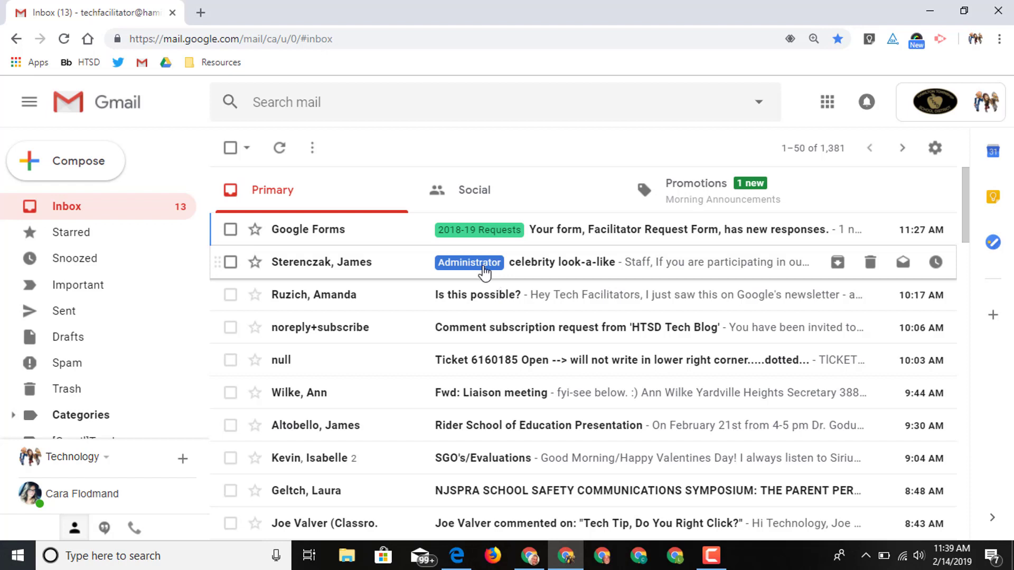
{"action": "mouse_move", "coordinate": [352, 263]}
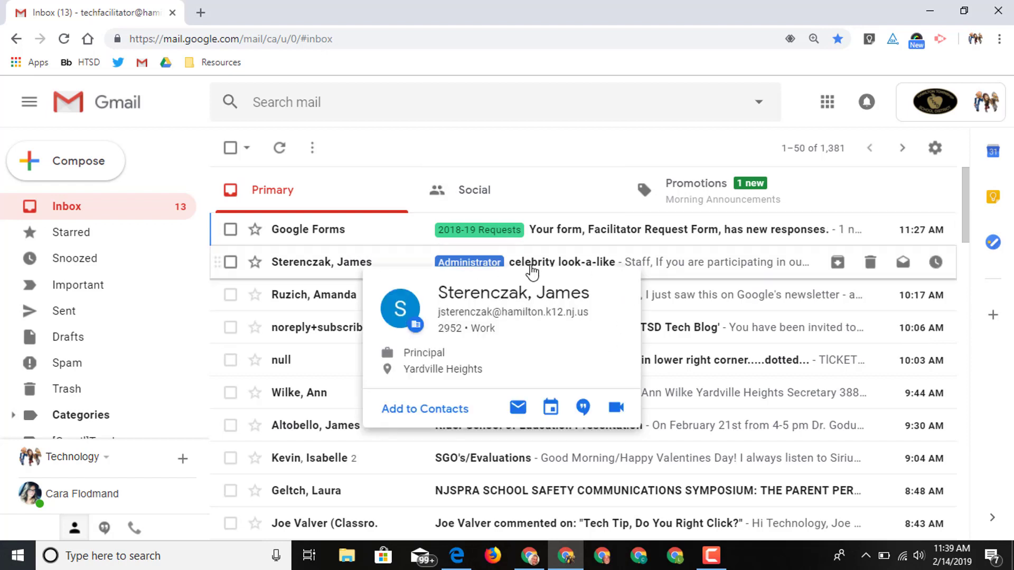
Open the celebrity look-a-like message, remove it from the inbox, and return to the inbox
{"action": "left_click", "coordinate": [604, 268]}
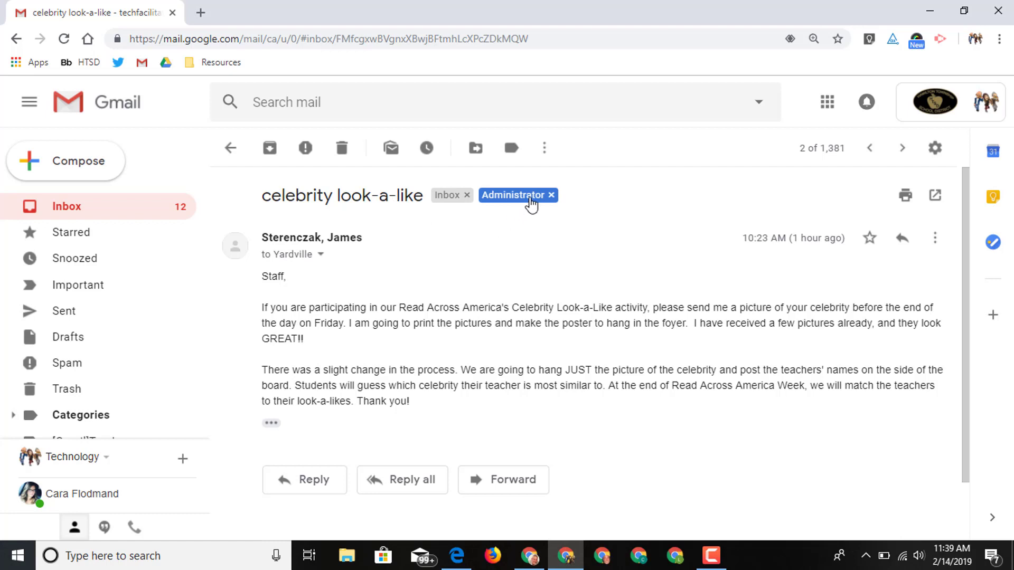
{"action": "left_click", "coordinate": [467, 196]}
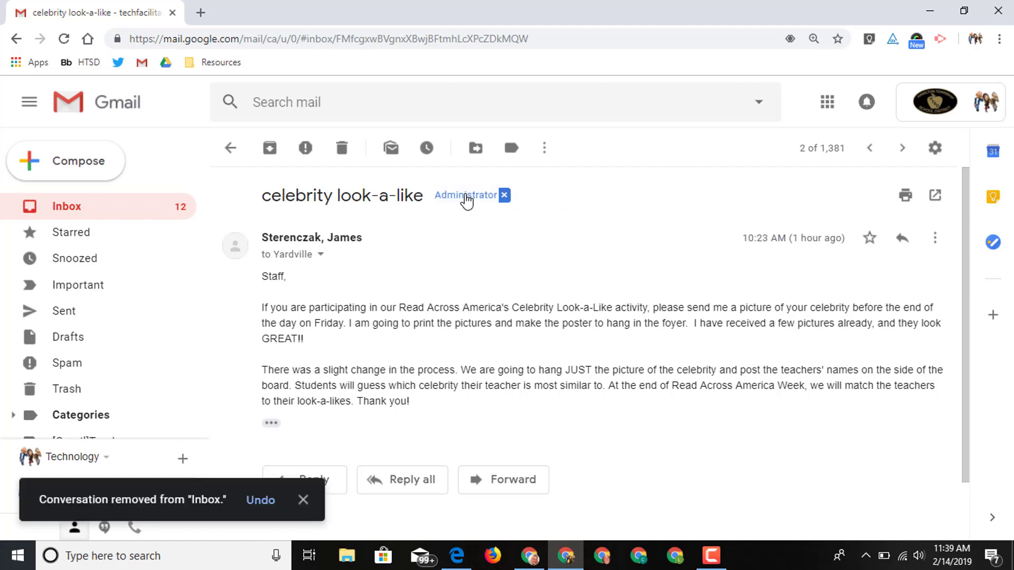
{"action": "left_click", "coordinate": [86, 209]}
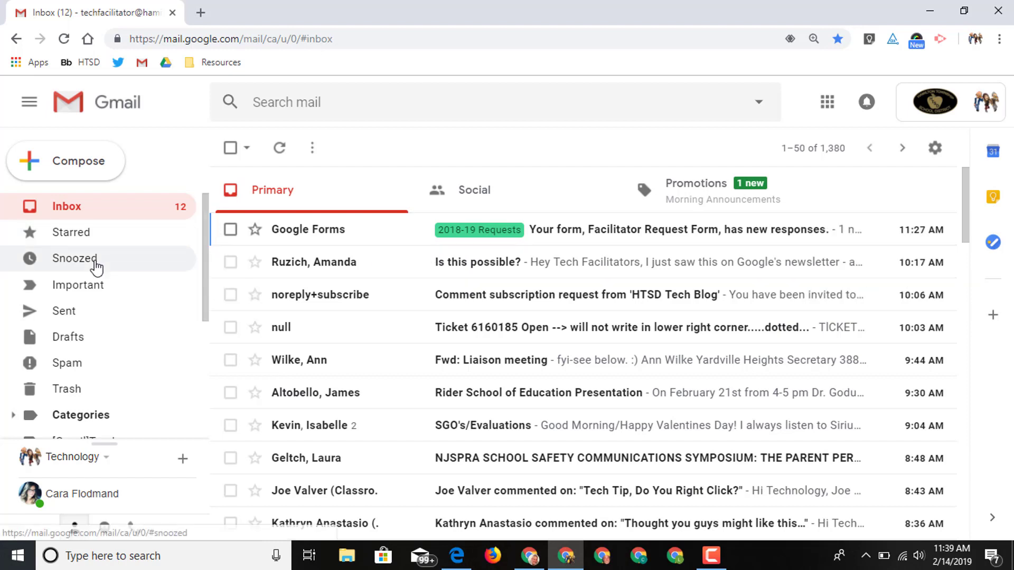
{"action": "scroll", "coordinate": [95, 264], "scroll_direction": "down", "scroll_amount": 3}
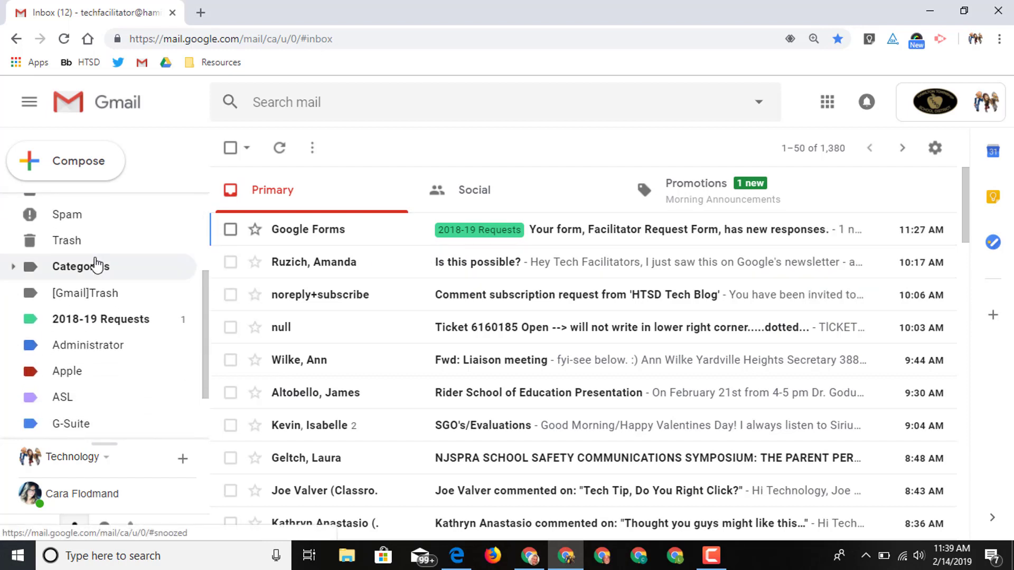
{"action": "left_click", "coordinate": [97, 351]}
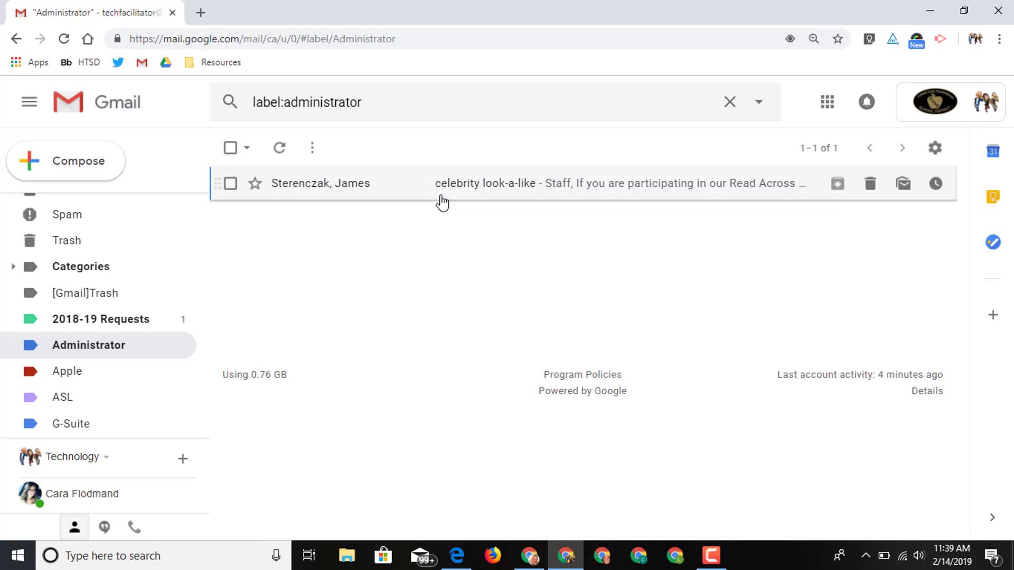
{"action": "scroll", "coordinate": [197, 242], "scroll_direction": "up", "scroll_amount": 3}
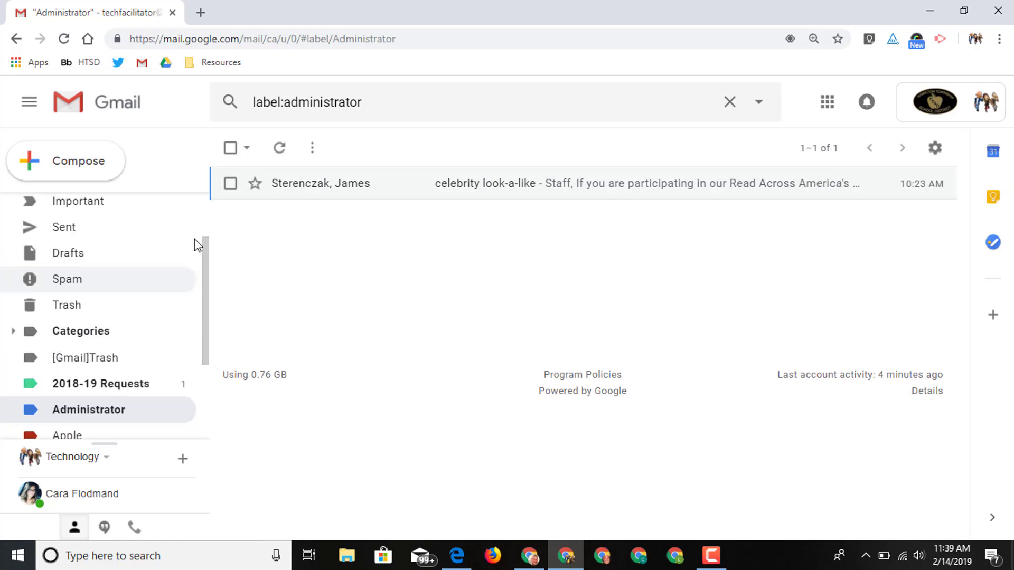
{"action": "left_click", "coordinate": [66, 206]}
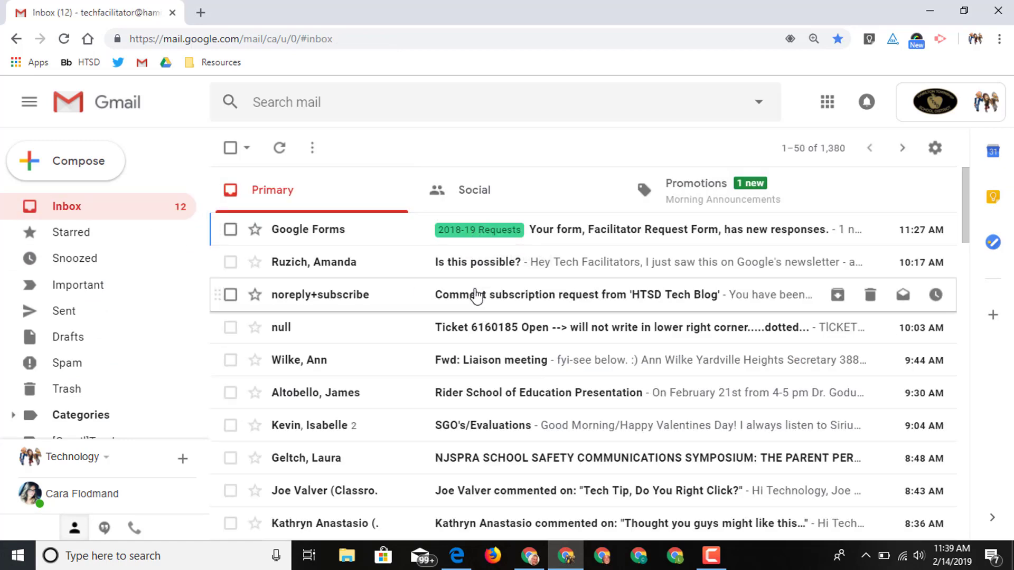
{"action": "scroll", "coordinate": [477, 296], "scroll_direction": "down", "scroll_amount": 10}
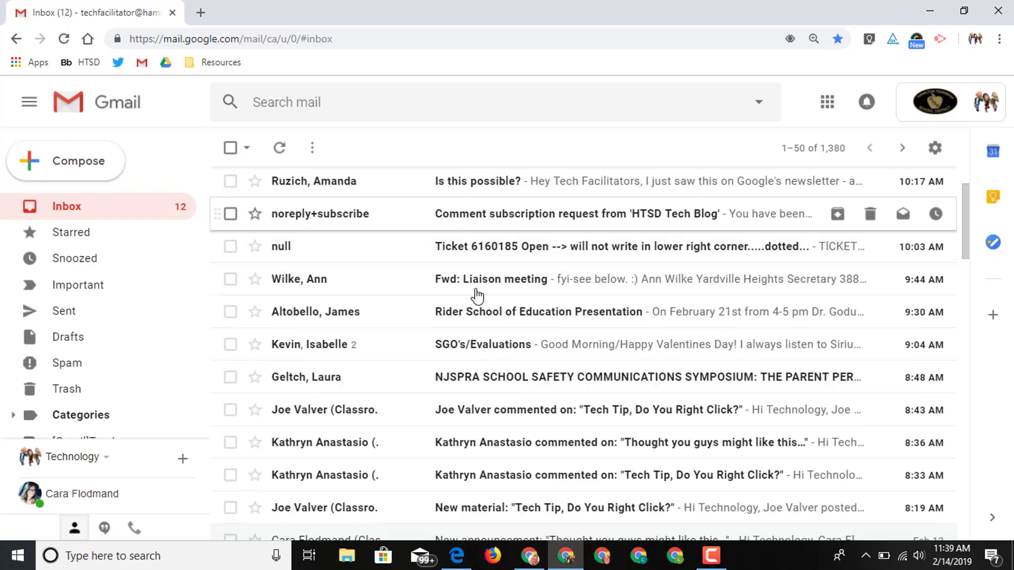
{"action": "scroll", "coordinate": [483, 294], "scroll_direction": "up", "scroll_amount": 10}
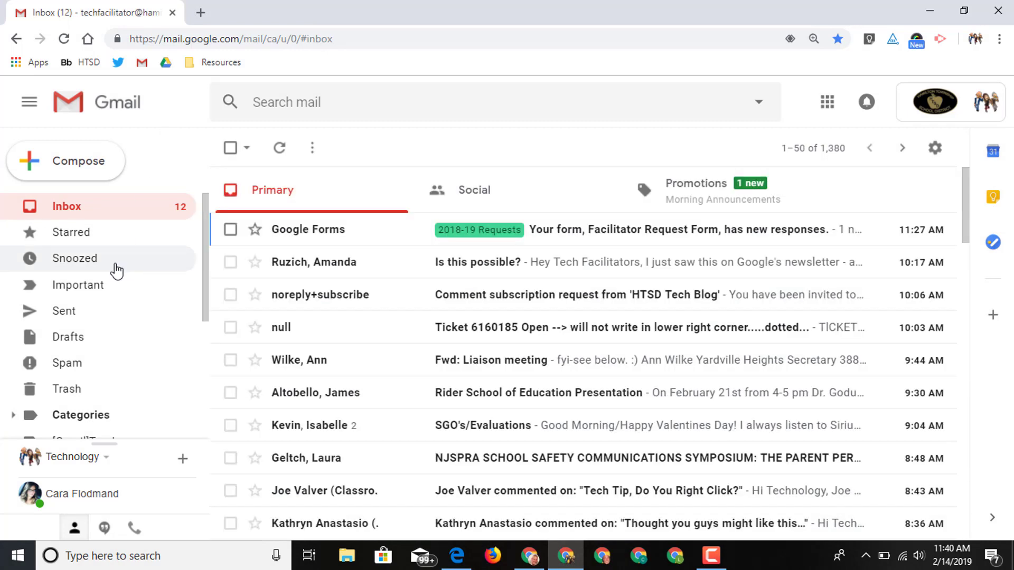
Scroll the sidebar and expand More to reveal every label, including All Mail
{"action": "scroll", "coordinate": [85, 257], "scroll_direction": "down", "scroll_amount": 4}
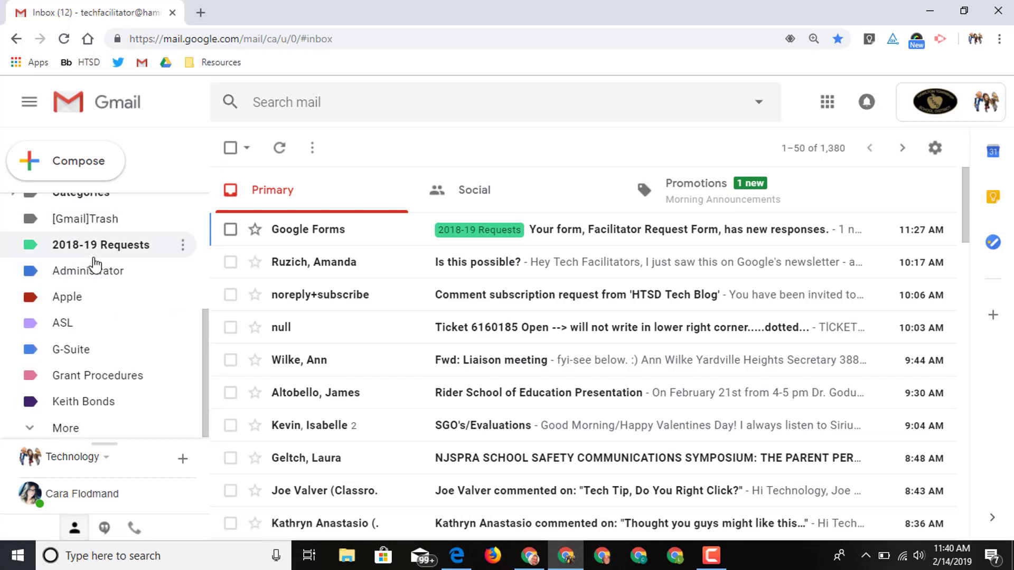
{"action": "left_click", "coordinate": [33, 431]}
{"action": "scroll", "coordinate": [74, 412], "scroll_direction": "down", "scroll_amount": 4}
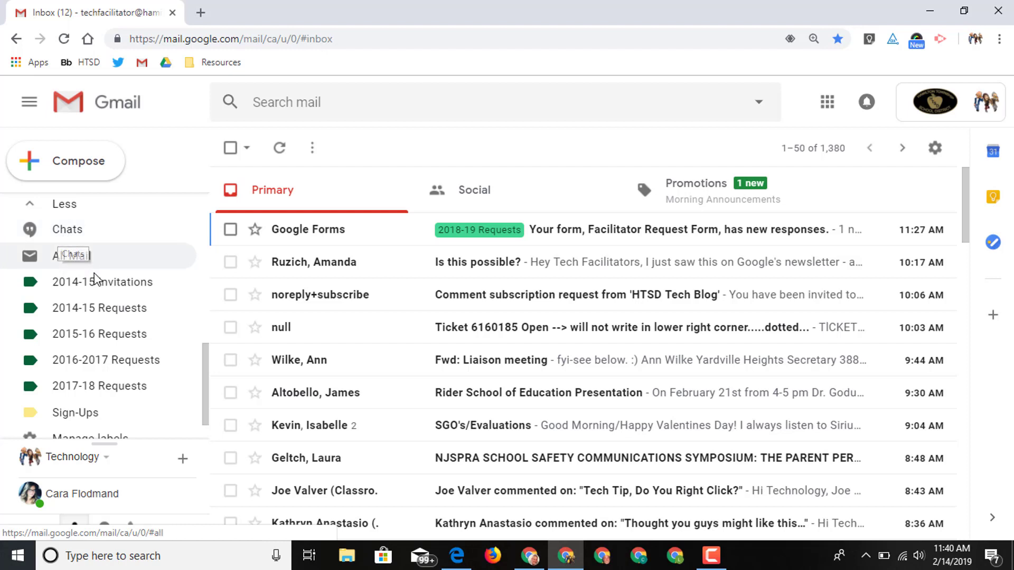
{"action": "scroll", "coordinate": [86, 394], "scroll_direction": "down", "scroll_amount": 1}
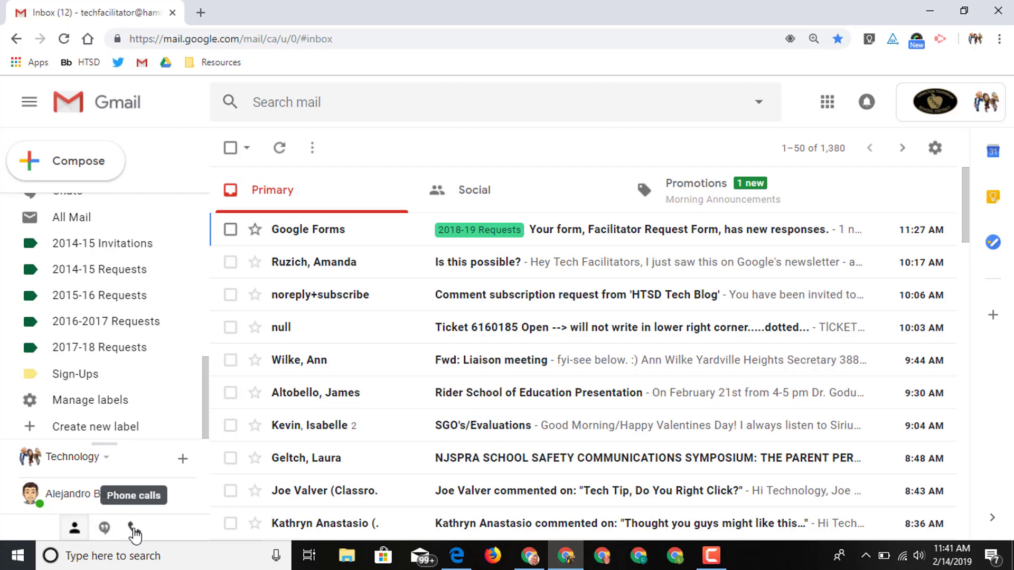
Show Hangouts conversations in the side panel and drag the divider up to enlarge the list
{"action": "left_click", "coordinate": [104, 528]}
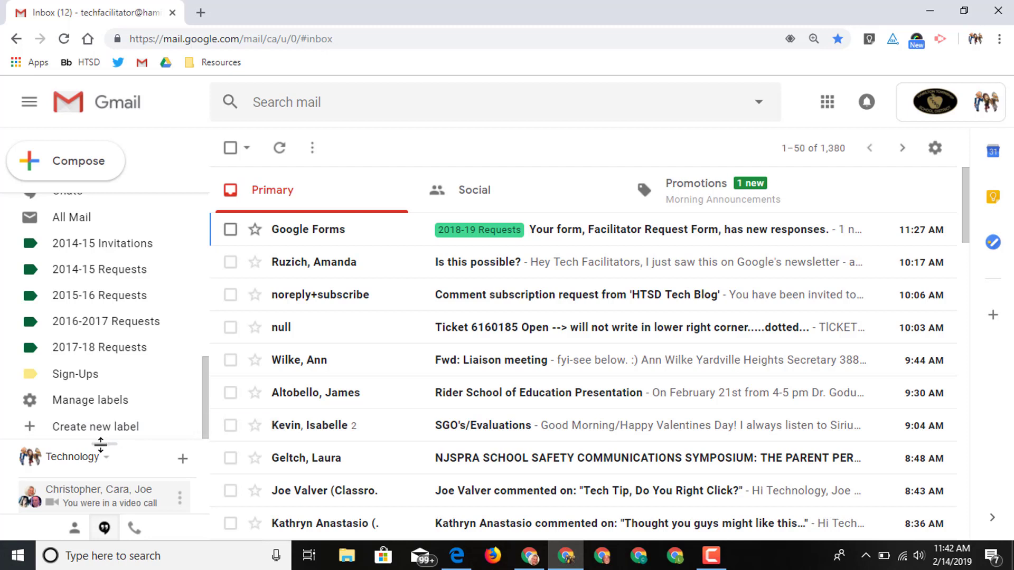
{"action": "left_click_drag", "start_coordinate": [100, 445], "coordinate": [106, 276]}
{"action": "scroll", "coordinate": [114, 412], "scroll_direction": "down", "scroll_amount": 1}
{"action": "scroll", "coordinate": [114, 412], "scroll_direction": "up", "scroll_amount": 1}
{"action": "scroll", "coordinate": [114, 411], "scroll_direction": "down", "scroll_amount": 1}
{"action": "scroll", "coordinate": [113, 409], "scroll_direction": "up", "scroll_amount": 1}
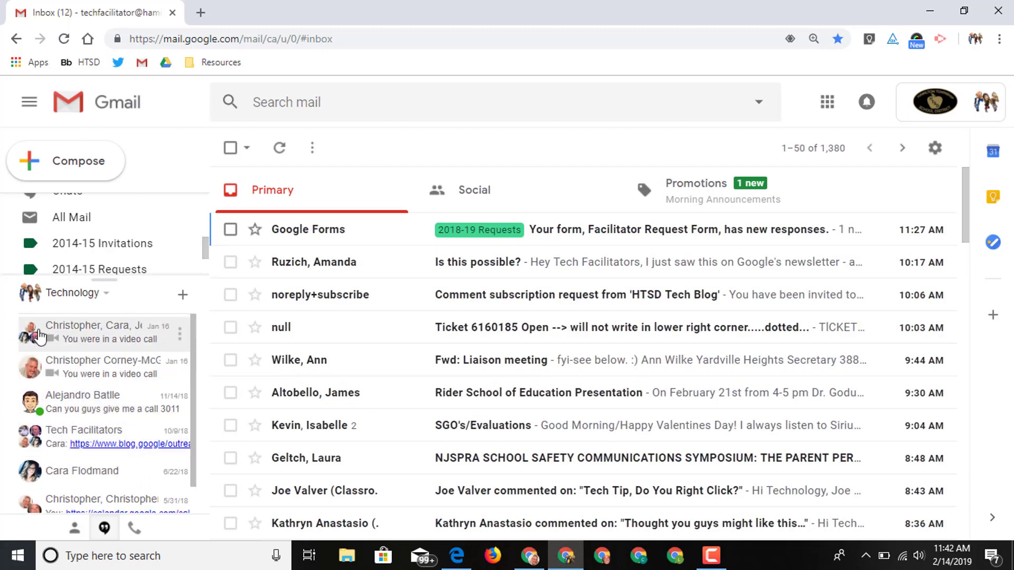
{"action": "scroll", "coordinate": [114, 410], "scroll_direction": "down", "scroll_amount": 1}
{"action": "mouse_move", "coordinate": [87, 378]}
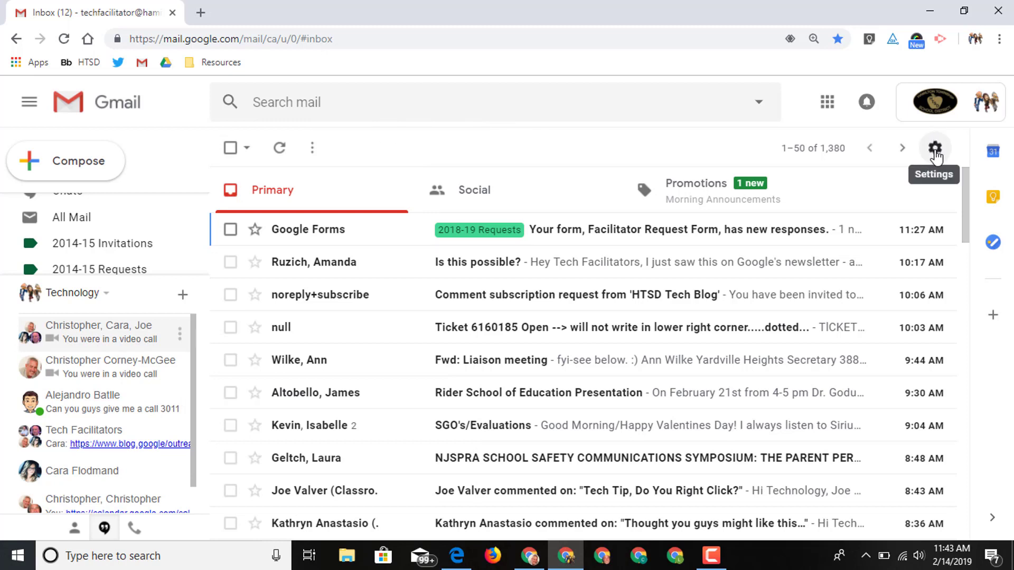
{"action": "left_click", "coordinate": [934, 150]}
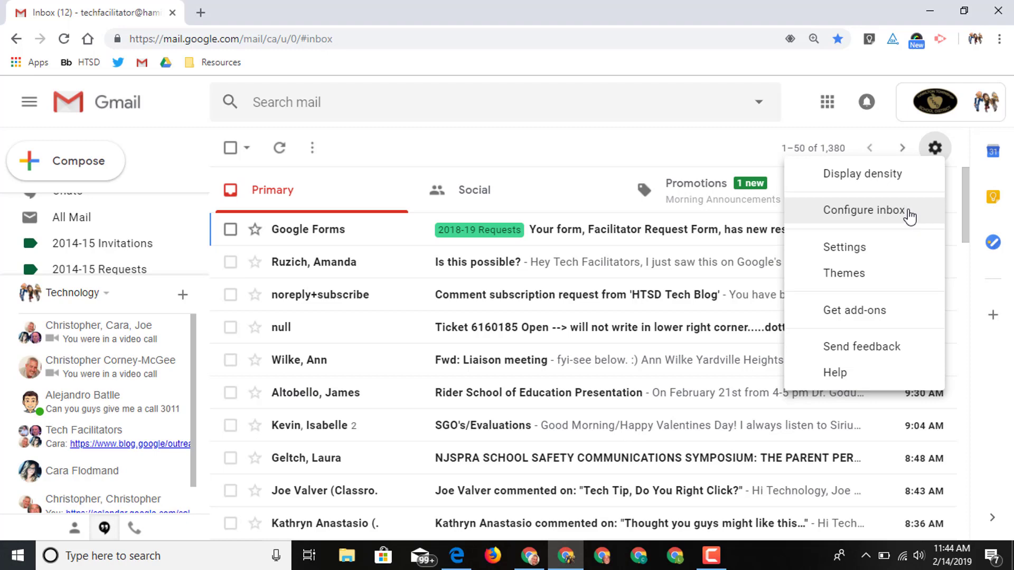
{"action": "left_click", "coordinate": [909, 217]}
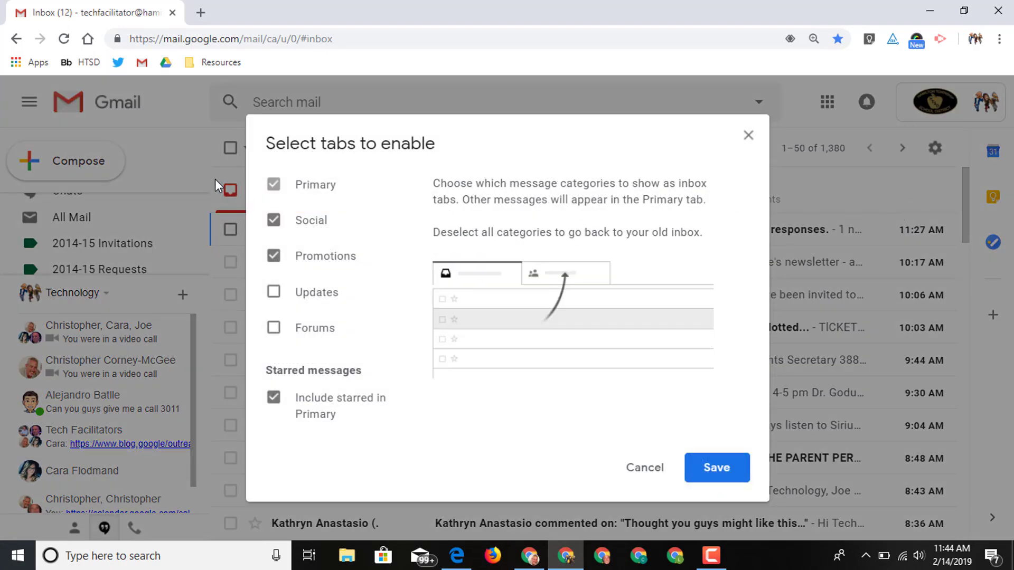
{"action": "mouse_move", "coordinate": [330, 256]}
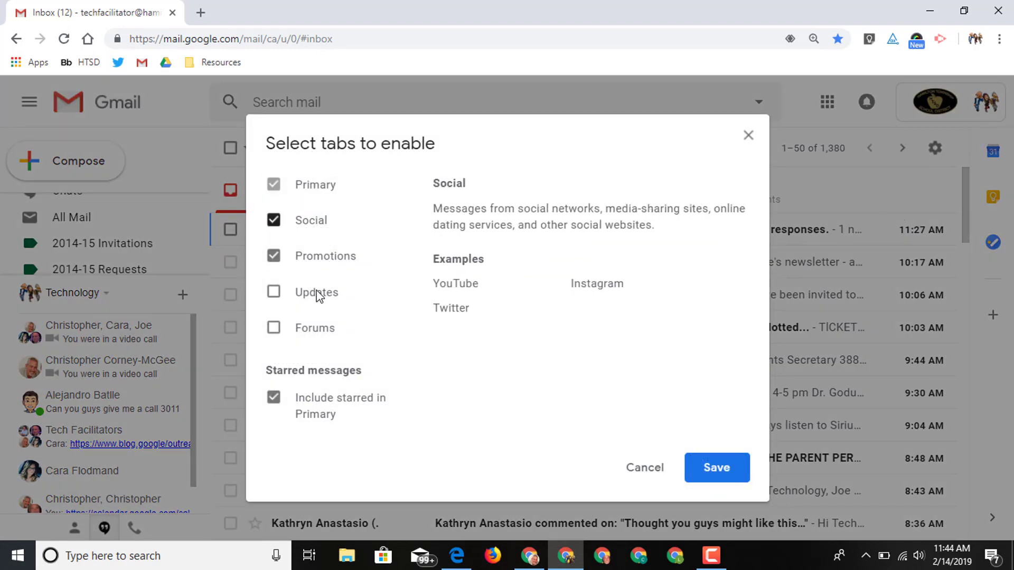
{"action": "mouse_move", "coordinate": [338, 237]}
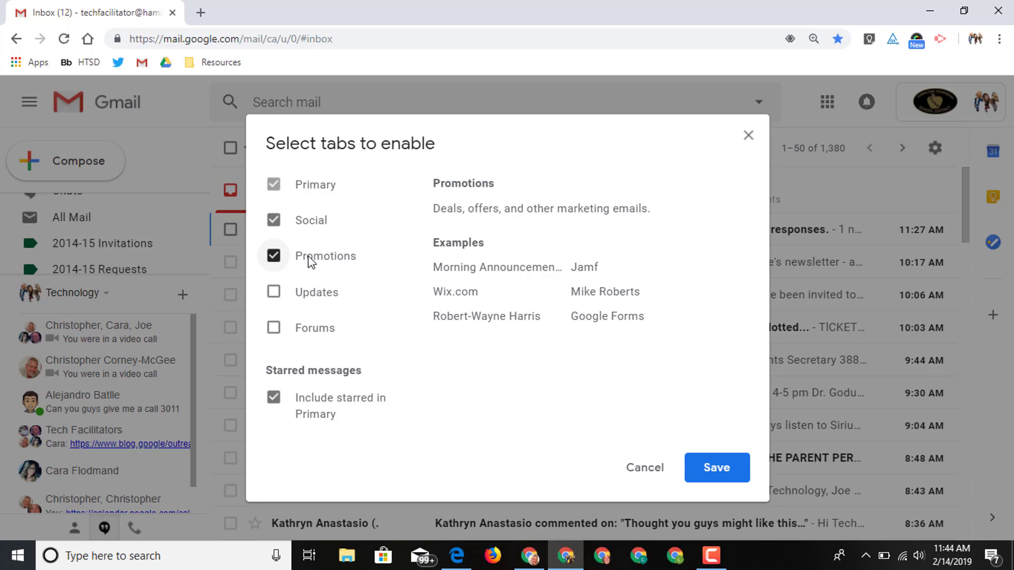
{"action": "mouse_move", "coordinate": [277, 186]}
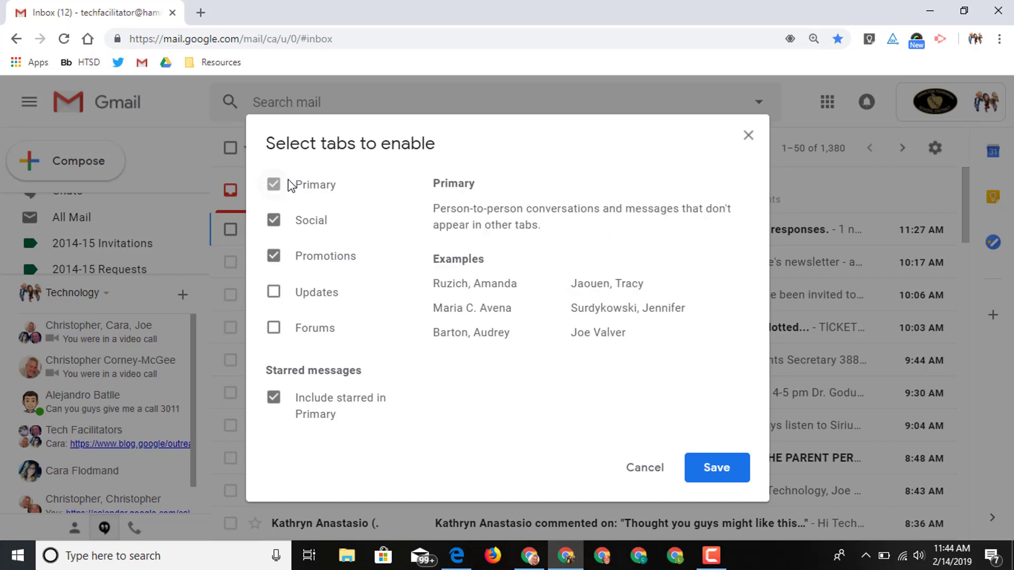
{"action": "mouse_move", "coordinate": [287, 235]}
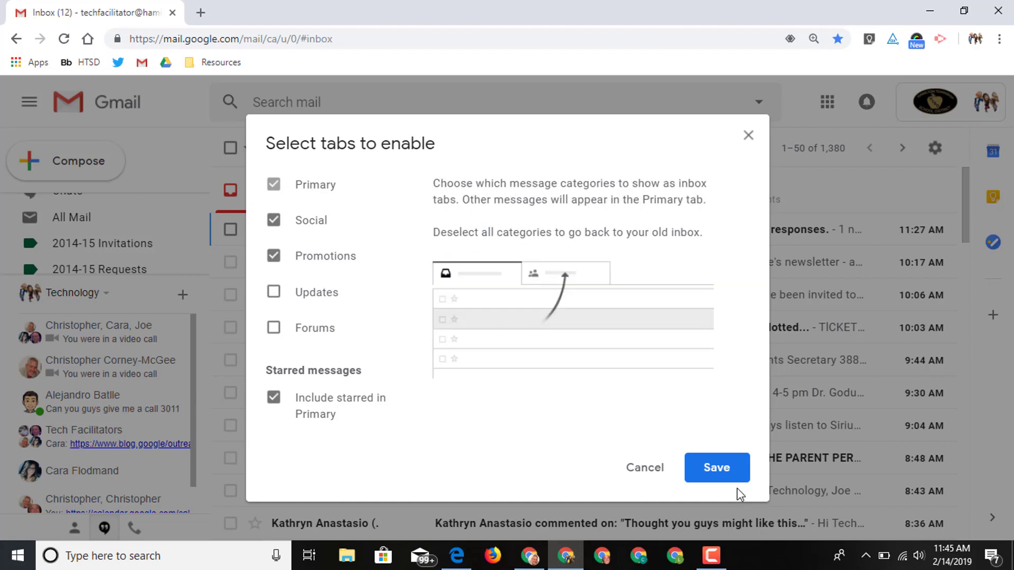
{"action": "left_click", "coordinate": [715, 468]}
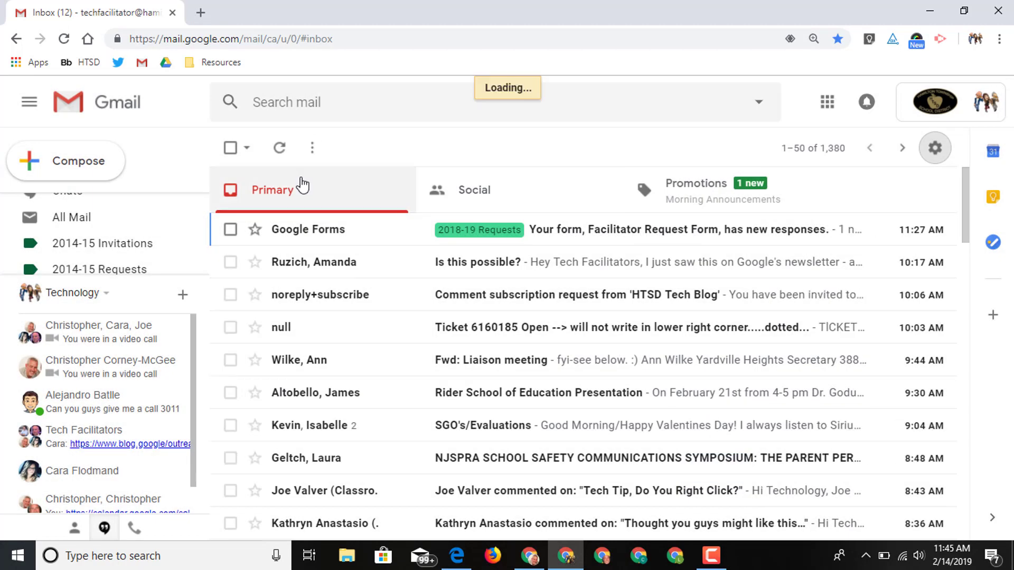
Browse the Social and Promotions category tabs, then return to Primary
{"action": "left_click", "coordinate": [496, 193]}
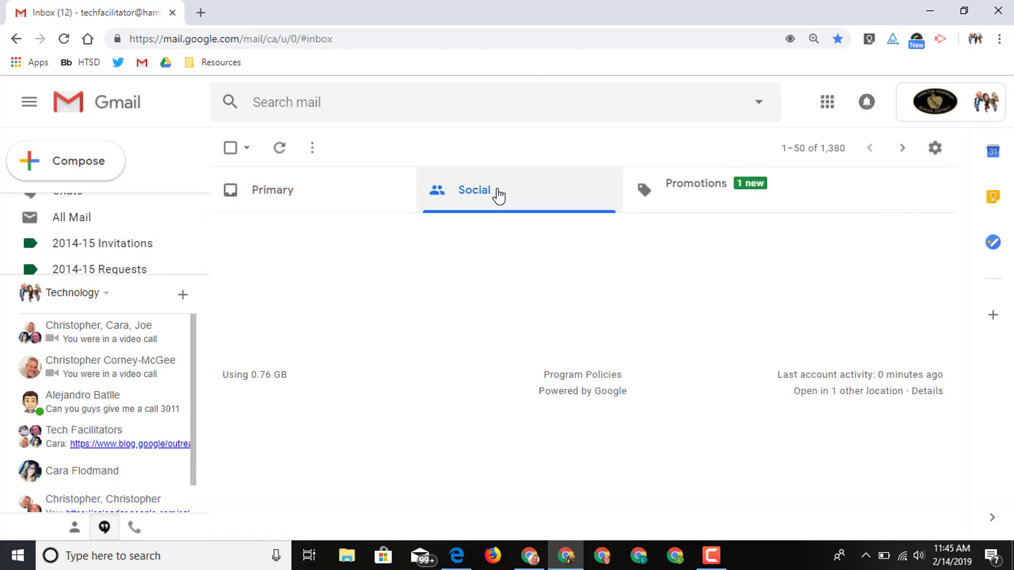
{"action": "left_click", "coordinate": [696, 188]}
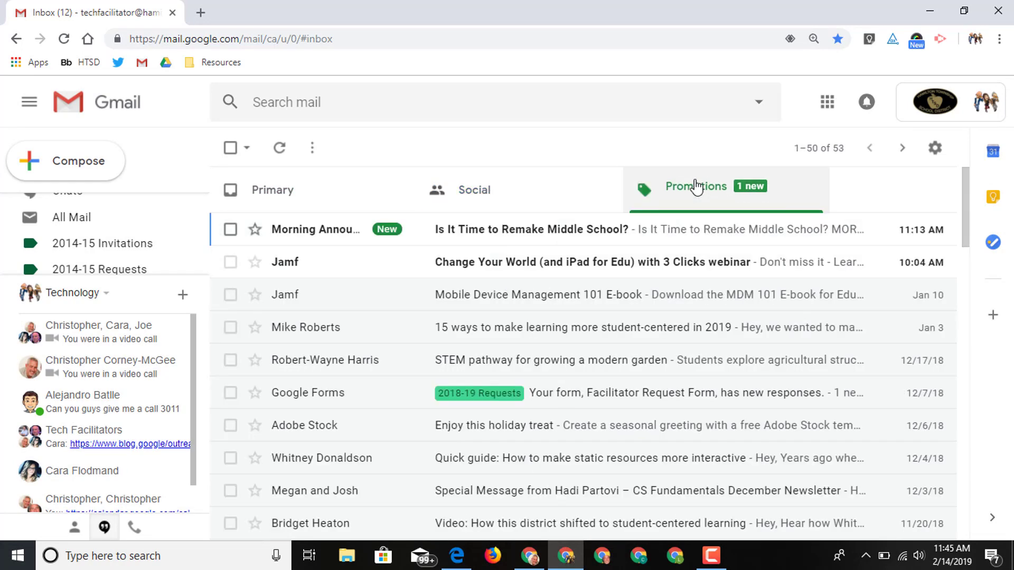
{"action": "left_click", "coordinate": [535, 192]}
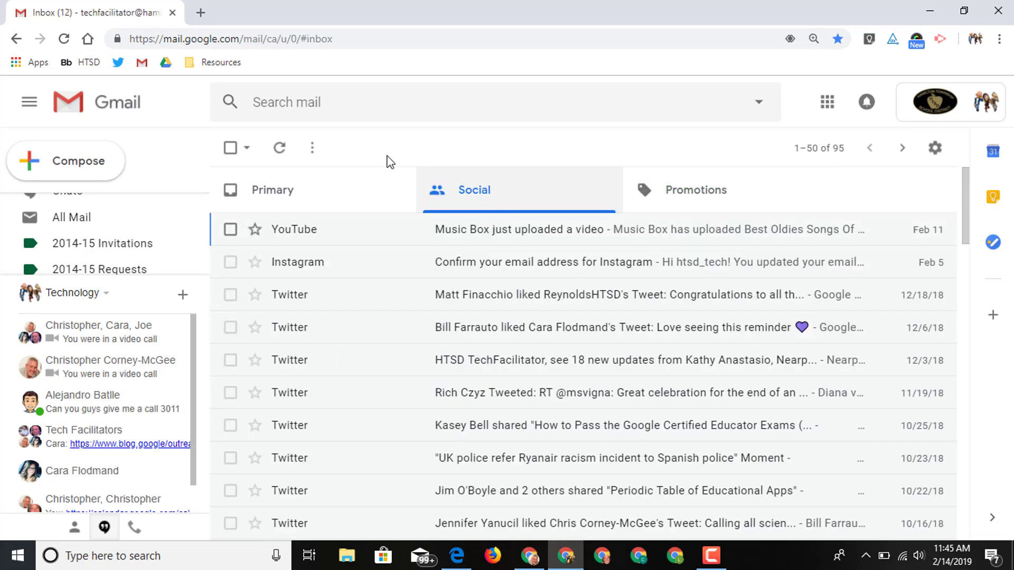
{"action": "left_click", "coordinate": [349, 191]}
Turn off the Social and Promotions tabs and save the inbox with only Primary enabled
{"action": "left_click", "coordinate": [934, 152]}
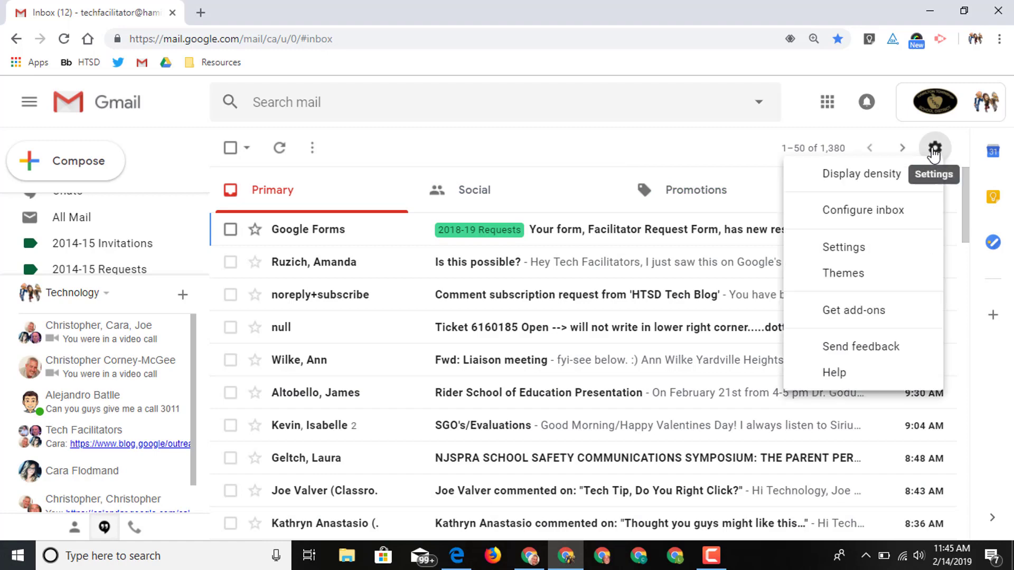
{"action": "left_click", "coordinate": [914, 214]}
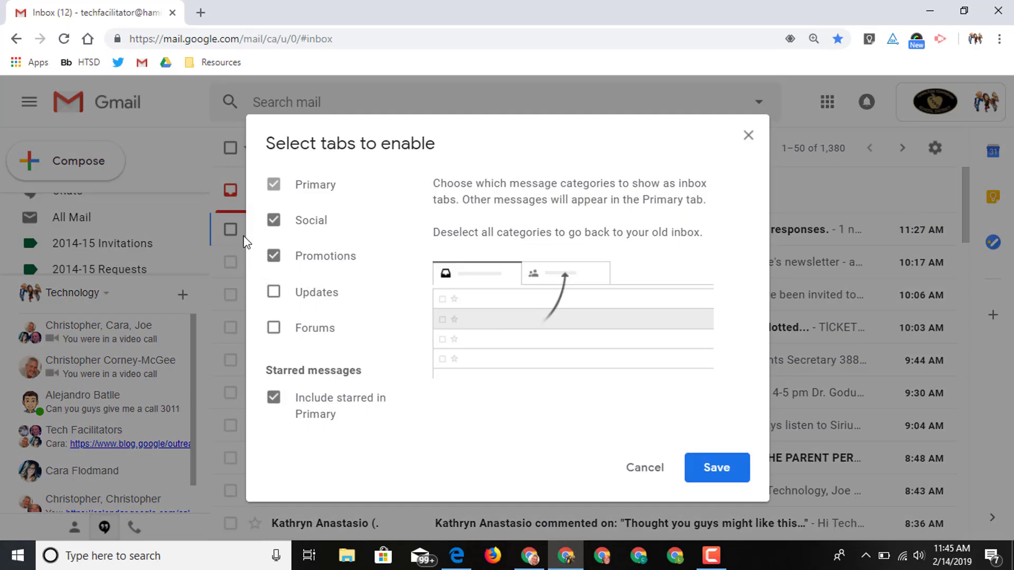
{"action": "left_click", "coordinate": [274, 221]}
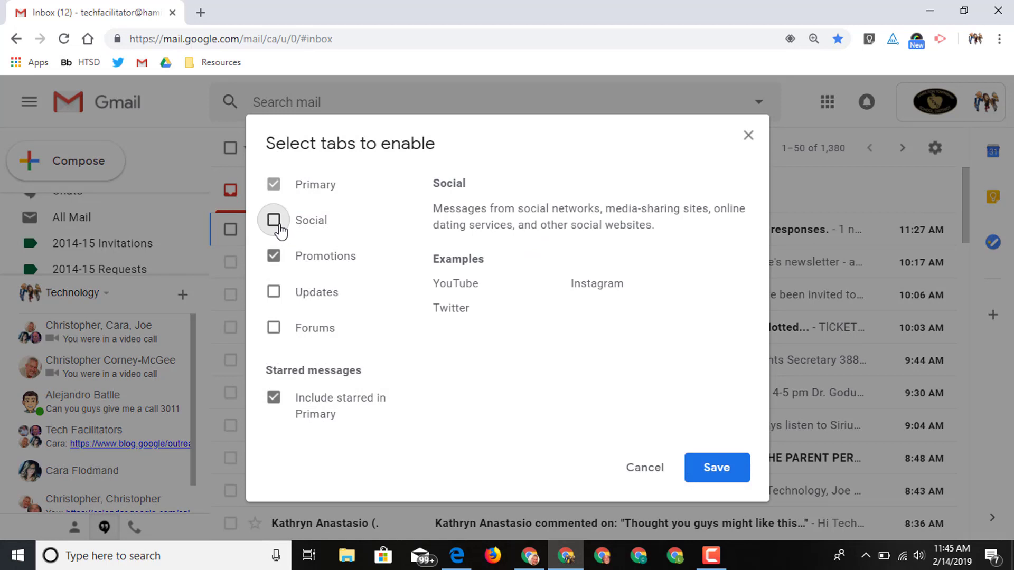
{"action": "left_click", "coordinate": [275, 257]}
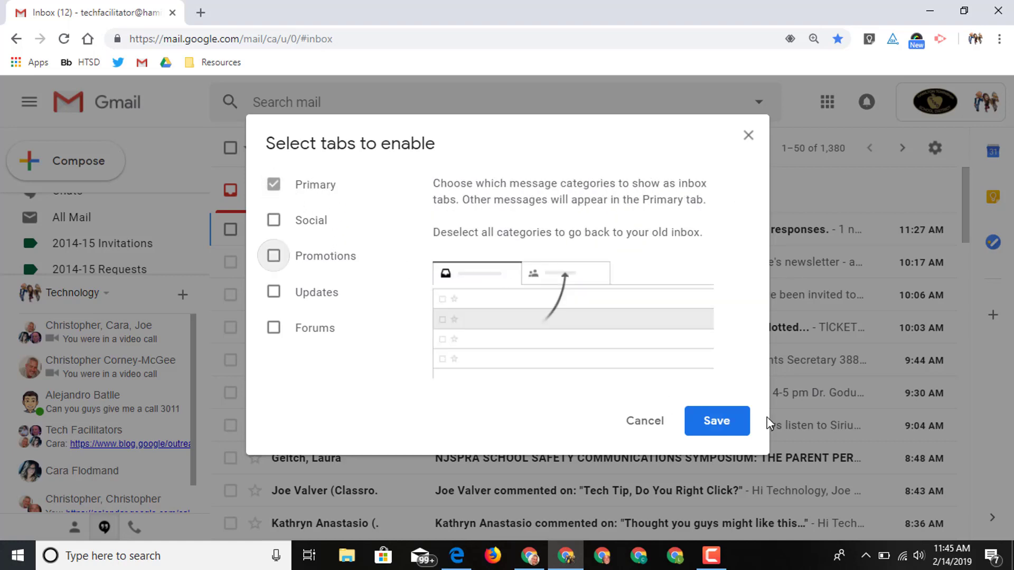
{"action": "left_click", "coordinate": [719, 425]}
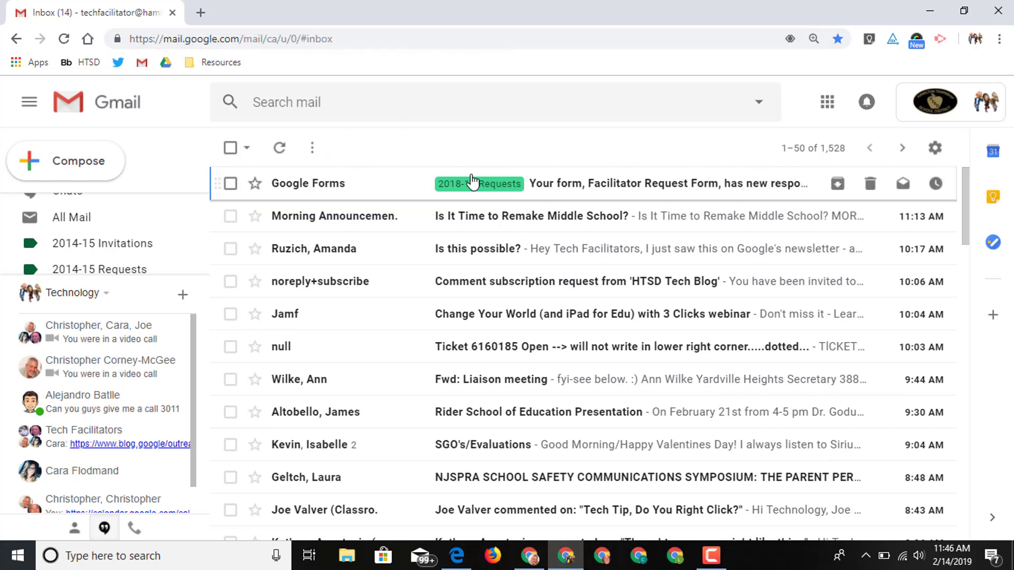
{"action": "left_click", "coordinate": [935, 149]}
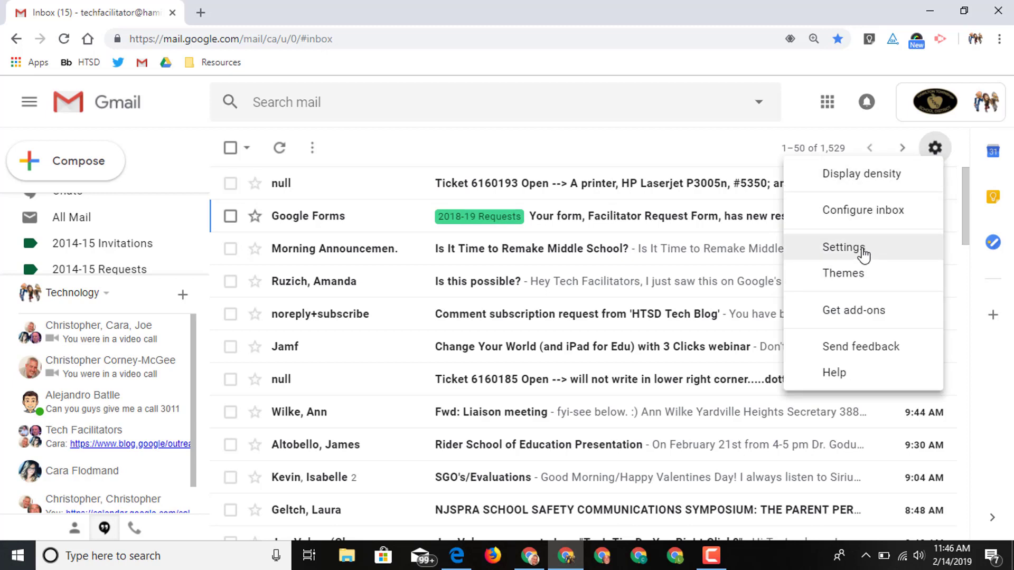
In Settings' Inbox tab, set Inbox type to Unread first and save the changes
{"action": "left_click", "coordinate": [843, 248]}
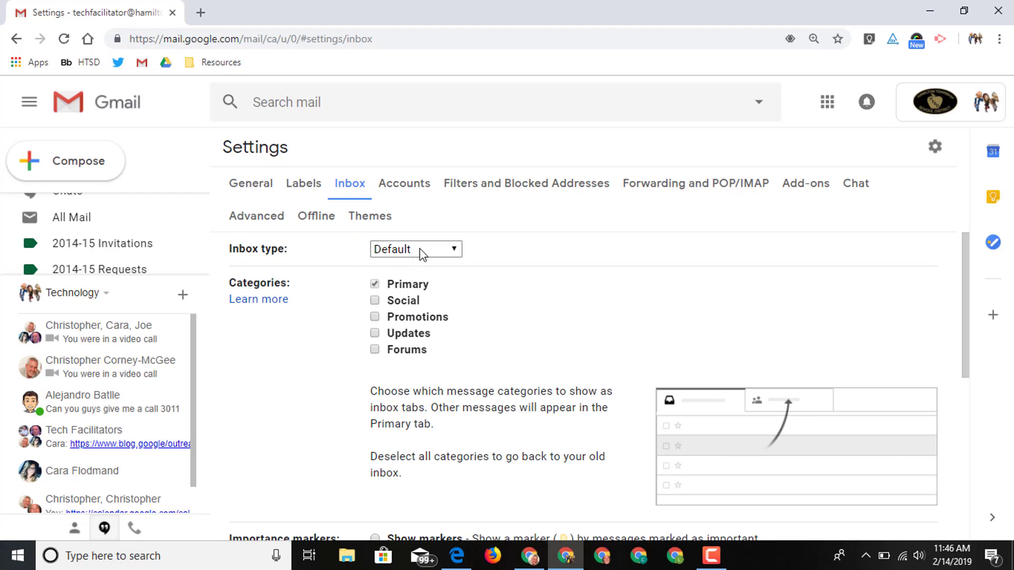
{"action": "left_click", "coordinate": [457, 251]}
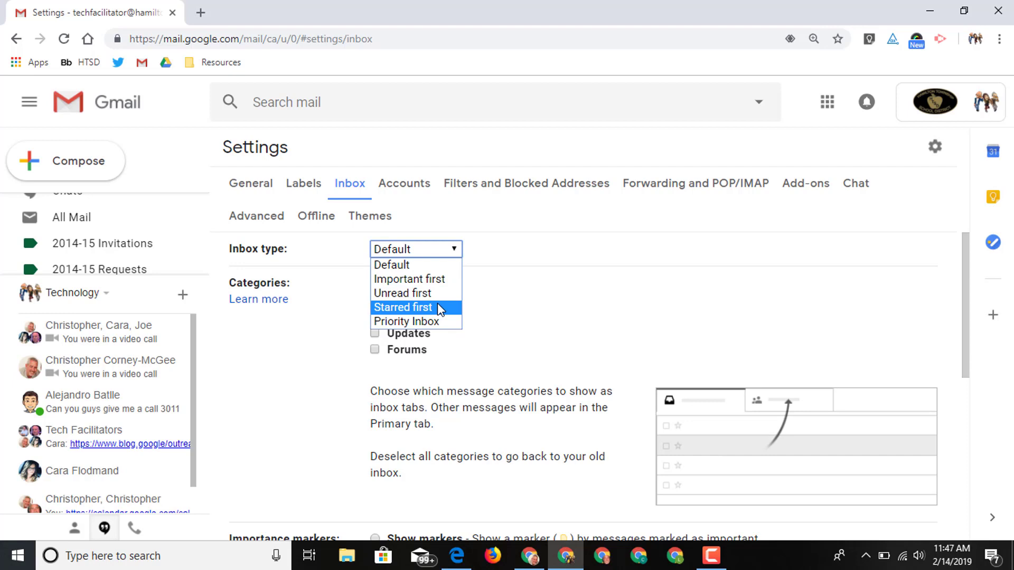
{"action": "left_click", "coordinate": [402, 293]}
{"action": "scroll", "coordinate": [576, 317], "scroll_direction": "down", "scroll_amount": 5}
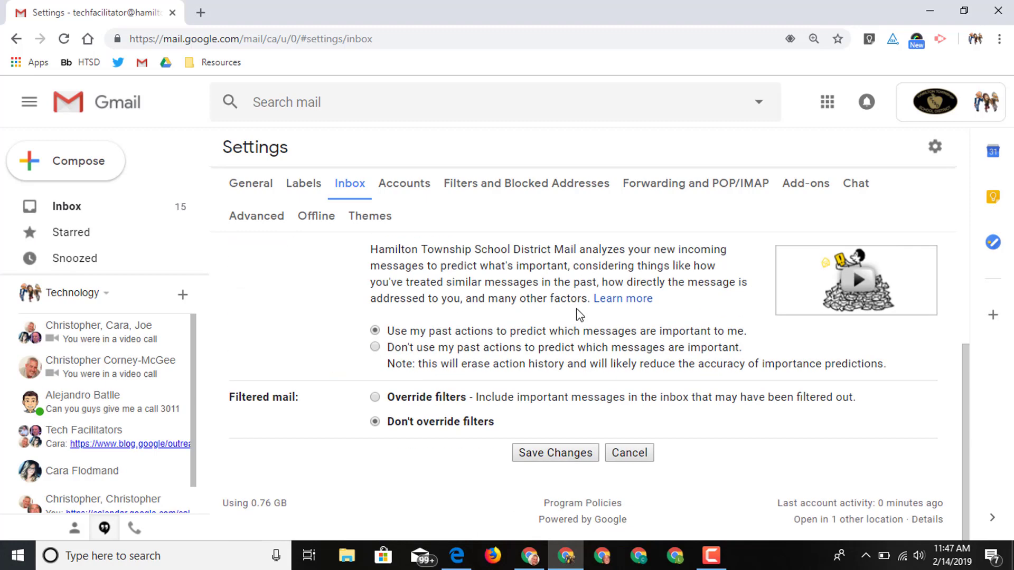
{"action": "left_click", "coordinate": [578, 455]}
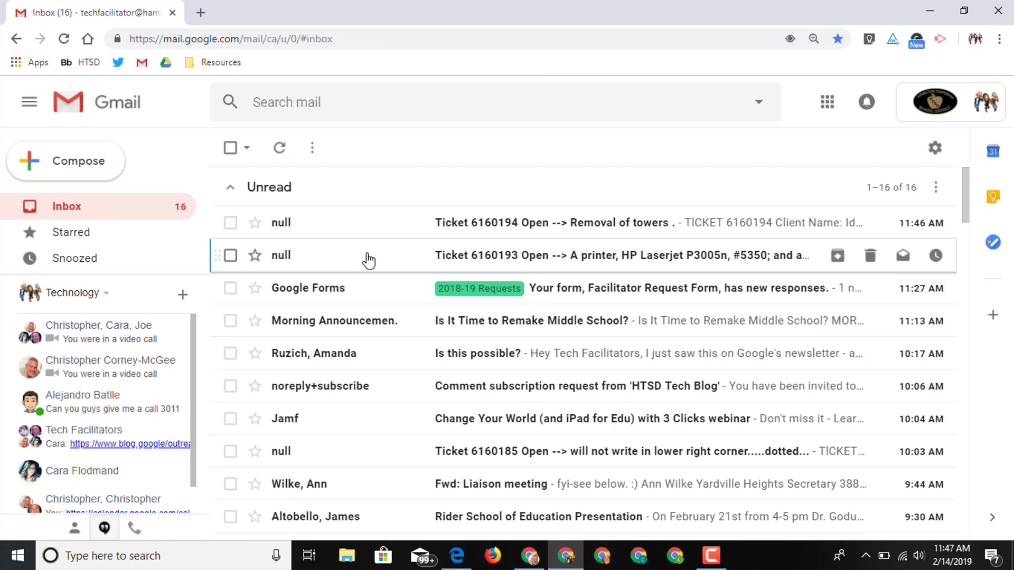
{"action": "scroll", "coordinate": [373, 254], "scroll_direction": "down", "scroll_amount": 7}
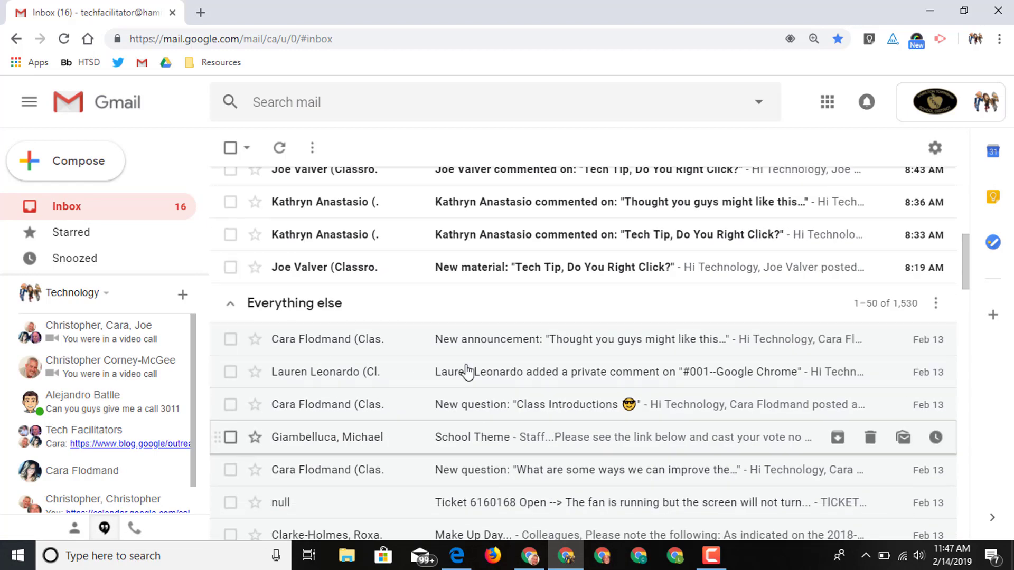
Open Gmail's General settings and keep the Undo Send cancellation period at 30 seconds
{"action": "scroll", "coordinate": [472, 413], "scroll_direction": "up", "scroll_amount": 10}
{"action": "left_click", "coordinate": [935, 148]}
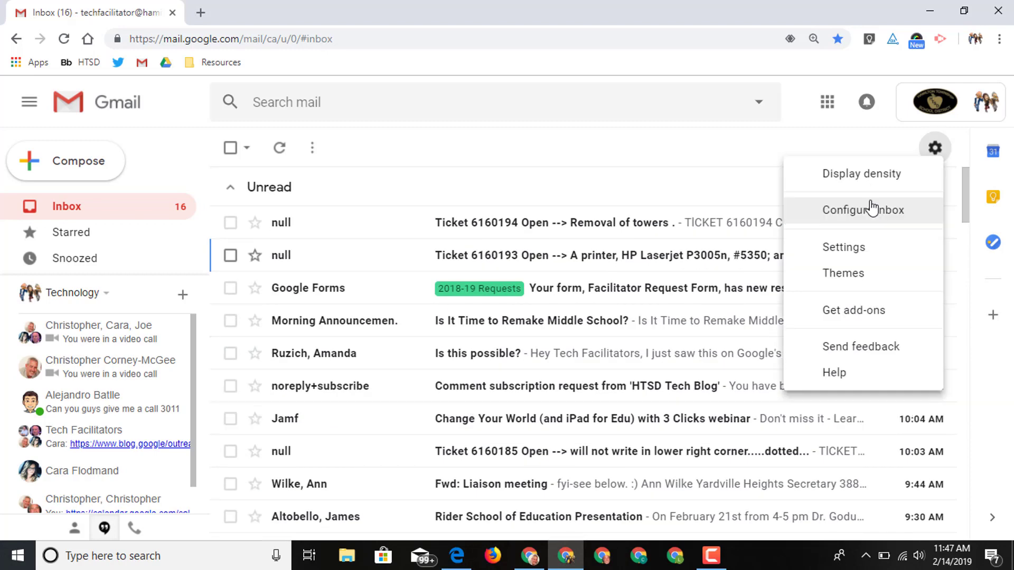
{"action": "left_click", "coordinate": [867, 247]}
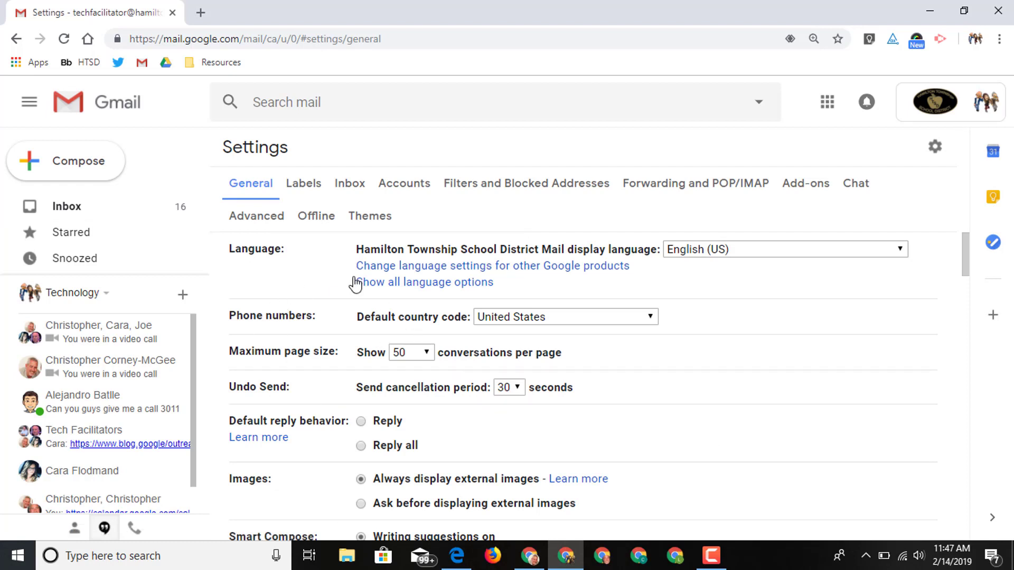
{"action": "scroll", "coordinate": [346, 292], "scroll_direction": "down", "scroll_amount": 3}
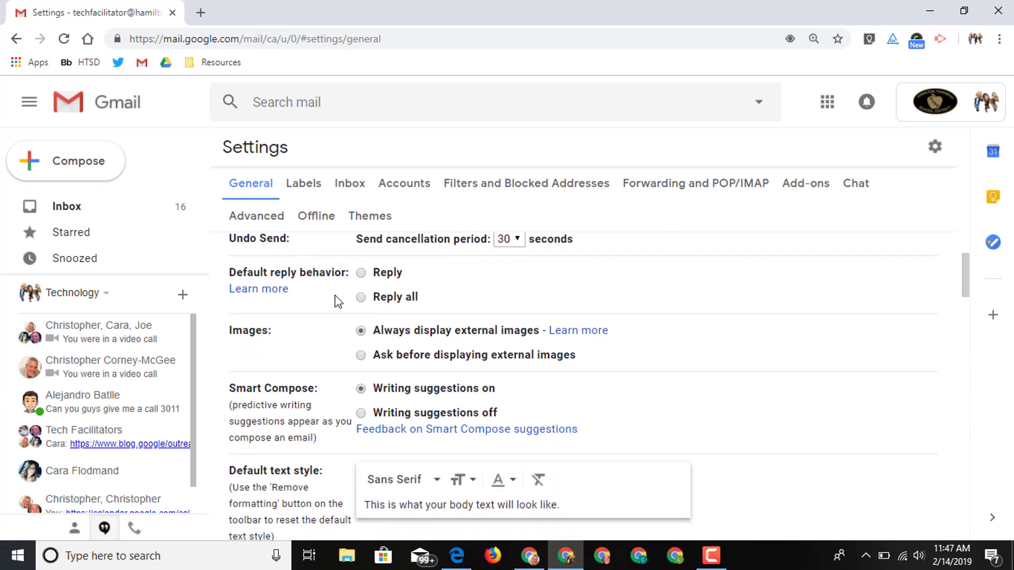
{"action": "scroll", "coordinate": [322, 309], "scroll_direction": "up", "scroll_amount": 1}
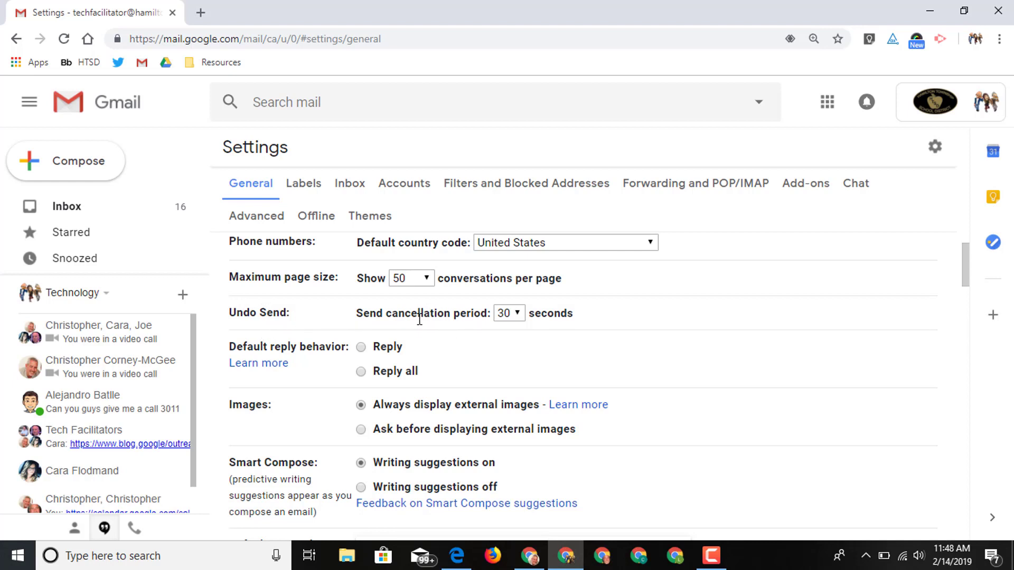
{"action": "left_click", "coordinate": [519, 308]}
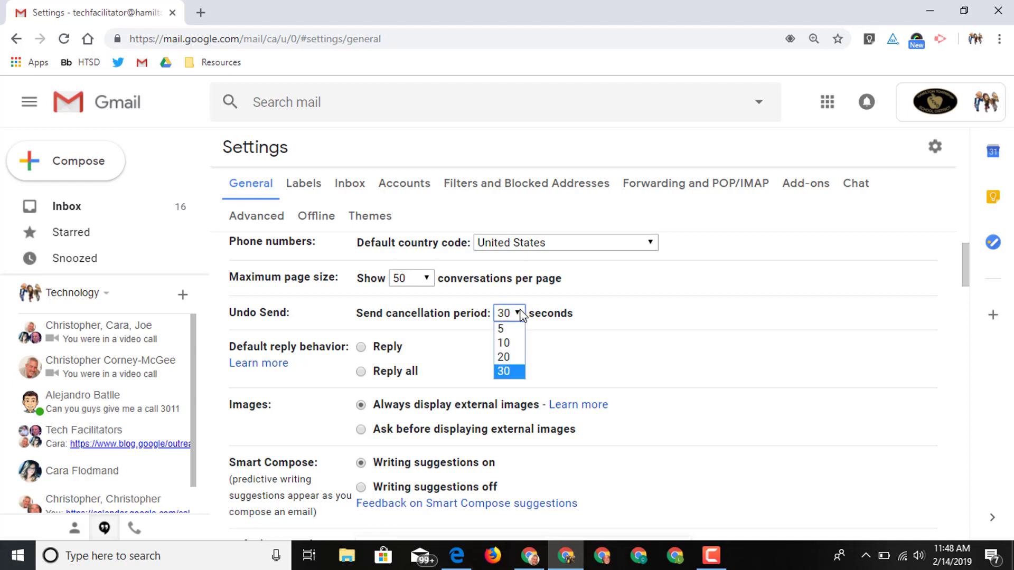
{"action": "left_click", "coordinate": [513, 372]}
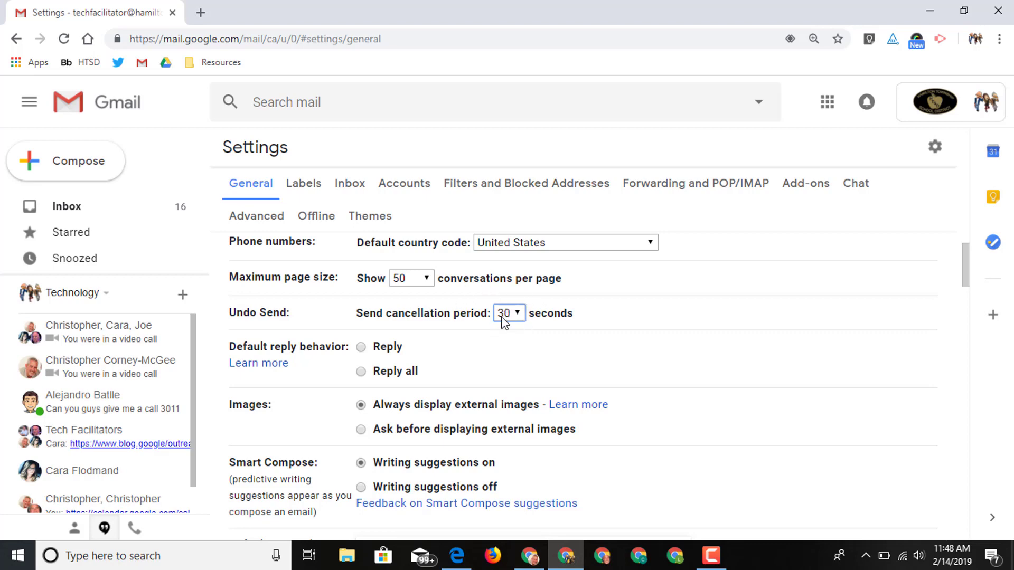
Scroll through the Signature and Vacation responder sections to review the out-of-office message
{"action": "scroll", "coordinate": [319, 330], "scroll_direction": "down", "scroll_amount": 15}
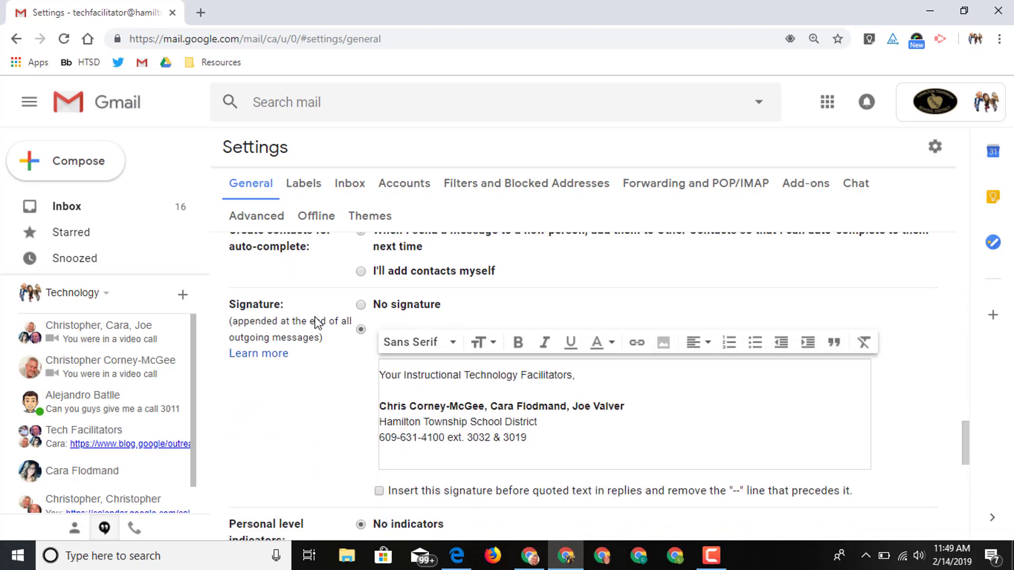
{"action": "scroll", "coordinate": [320, 311], "scroll_direction": "down", "scroll_amount": 1}
{"action": "scroll", "coordinate": [324, 296], "scroll_direction": "up", "scroll_amount": 1}
{"action": "scroll", "coordinate": [559, 441], "scroll_direction": "up", "scroll_amount": 1}
{"action": "scroll", "coordinate": [557, 442], "scroll_direction": "down", "scroll_amount": 3}
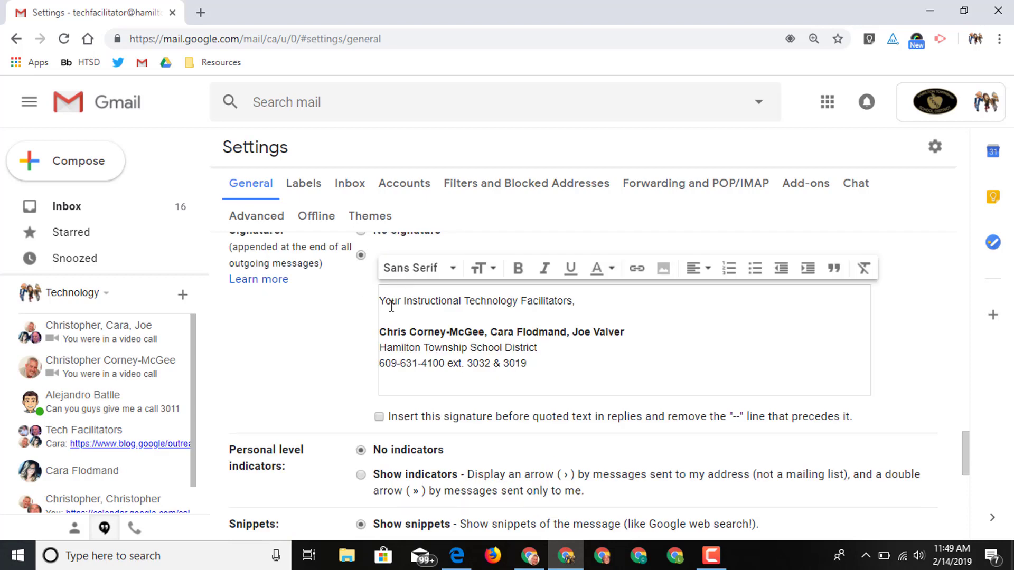
{"action": "scroll", "coordinate": [385, 317], "scroll_direction": "up", "scroll_amount": 1}
{"action": "scroll", "coordinate": [327, 325], "scroll_direction": "down", "scroll_amount": 5}
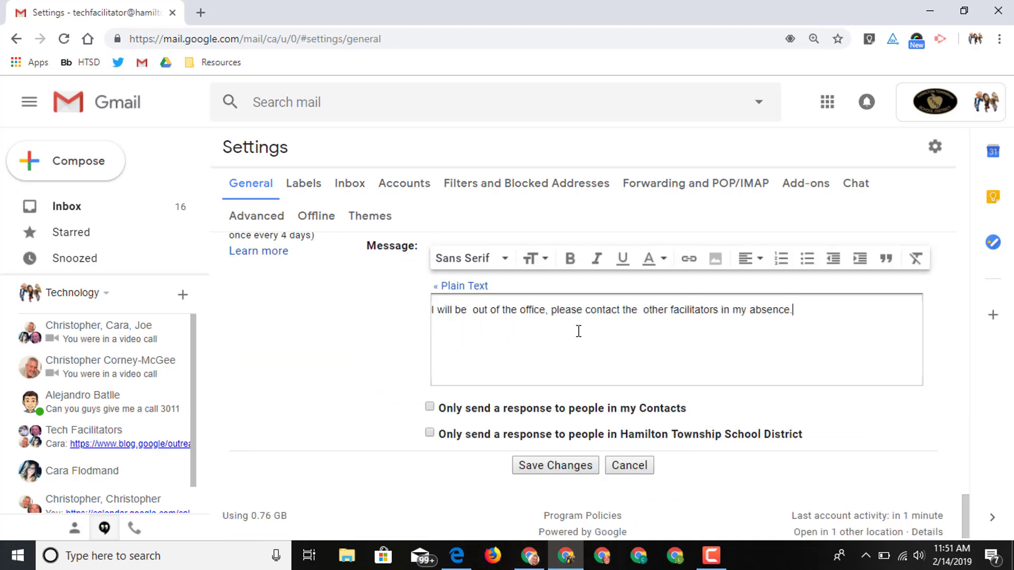
{"action": "scroll", "coordinate": [516, 357], "scroll_direction": "up", "scroll_amount": 15}
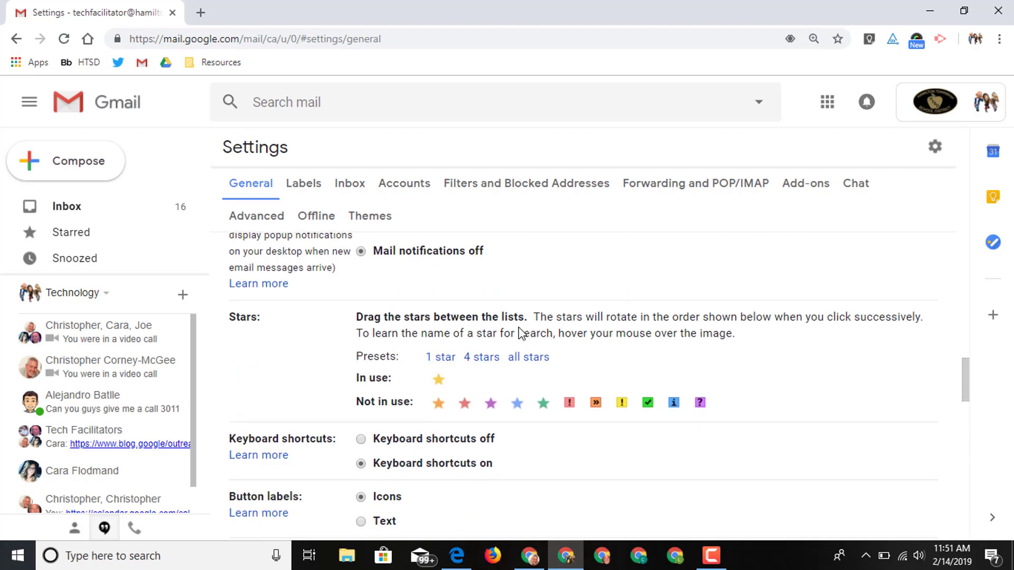
{"action": "scroll", "coordinate": [520, 326], "scroll_direction": "down", "scroll_amount": 15}
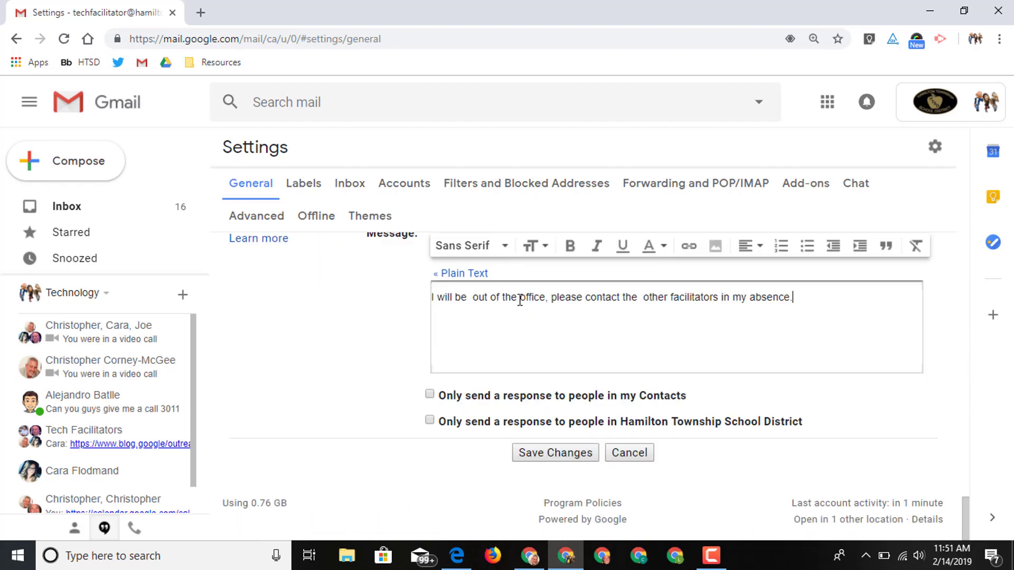
Save the General settings, then show the side-panel Calendar for Fri, Feb 15
{"action": "left_click", "coordinate": [553, 455]}
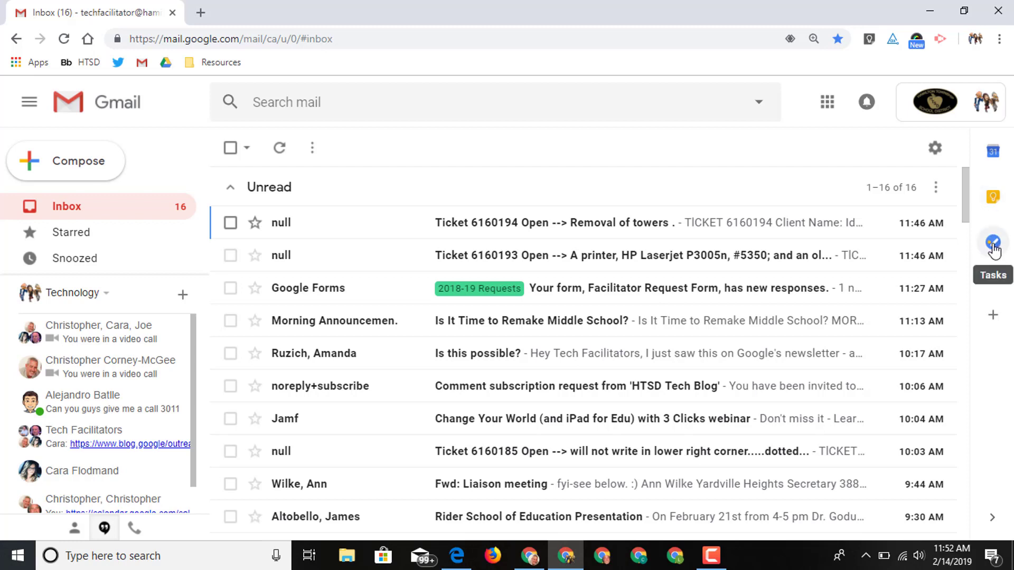
{"action": "left_click", "coordinate": [994, 157]}
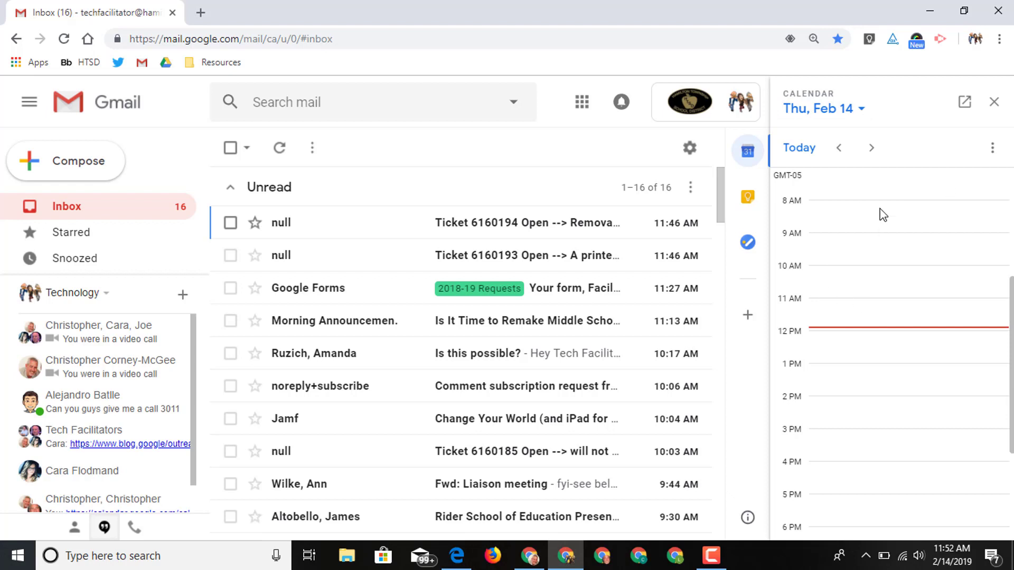
{"action": "left_click", "coordinate": [862, 110]}
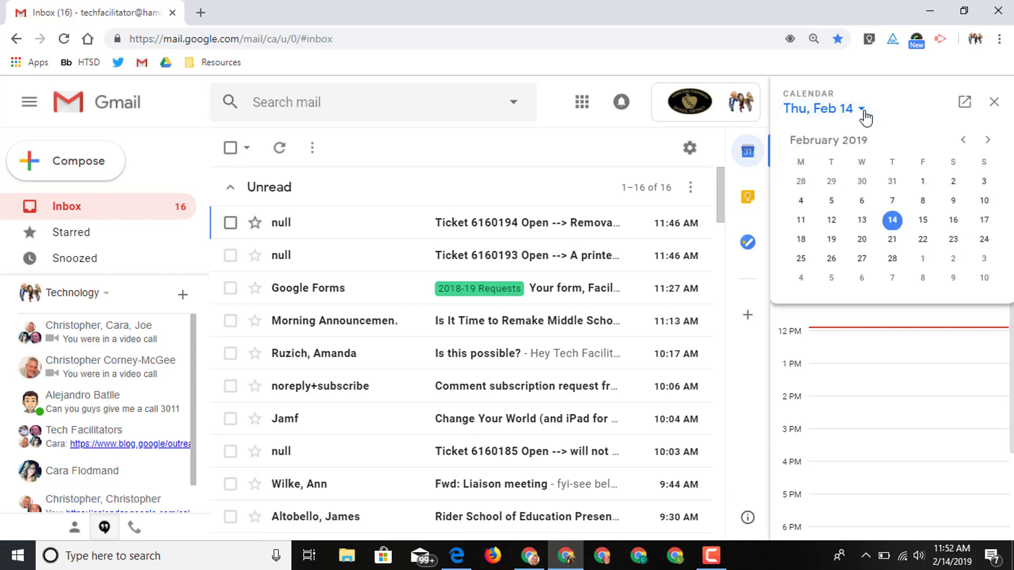
{"action": "left_click", "coordinate": [923, 220]}
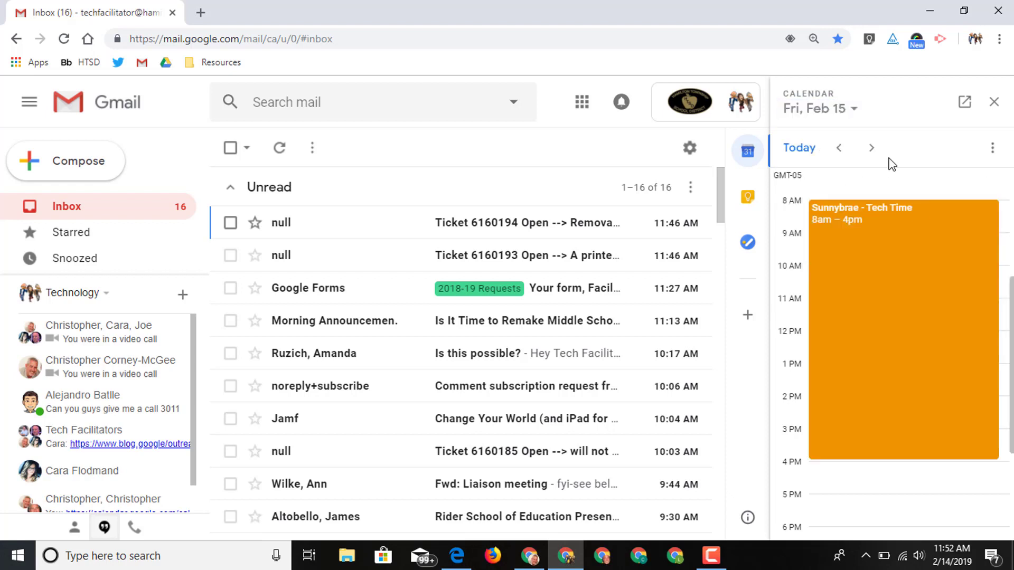
Switch the side-panel Calendar to Thu, Feb 28, then close it
{"action": "left_click", "coordinate": [853, 111]}
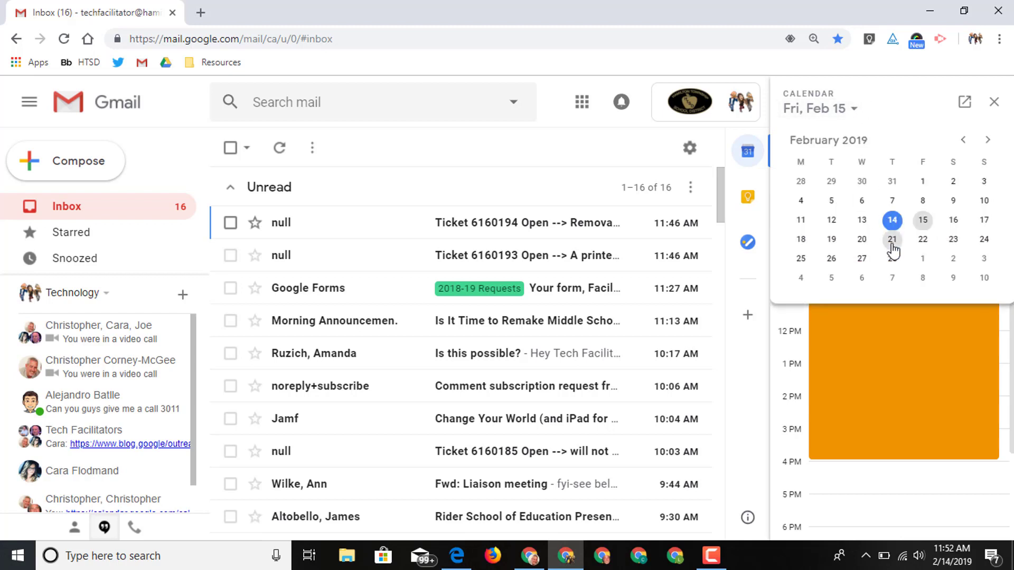
{"action": "left_click", "coordinate": [893, 258]}
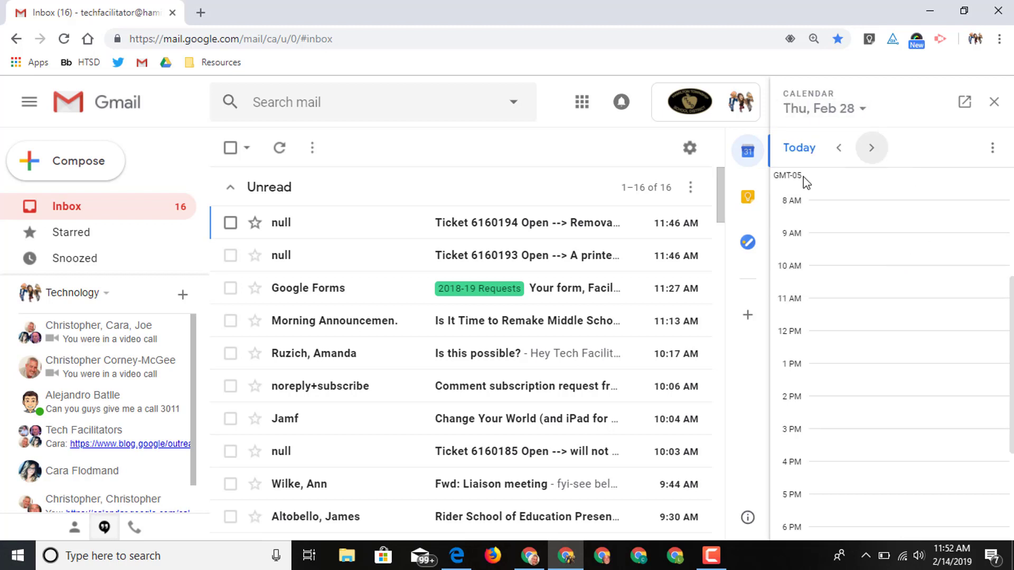
{"action": "scroll", "coordinate": [851, 256], "scroll_direction": "down", "scroll_amount": 3}
{"action": "scroll", "coordinate": [862, 267], "scroll_direction": "up", "scroll_amount": 3}
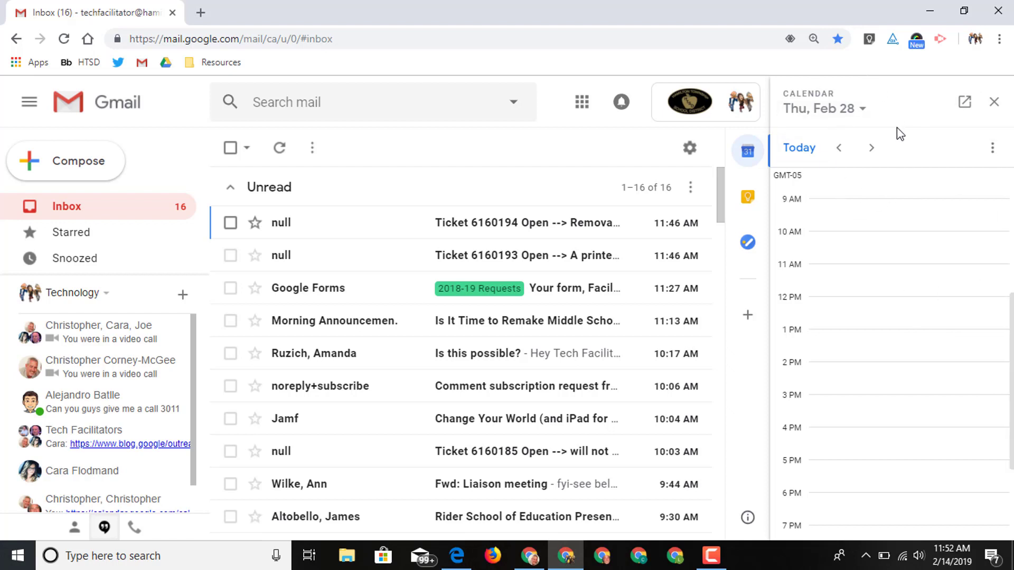
{"action": "left_click", "coordinate": [992, 104]}
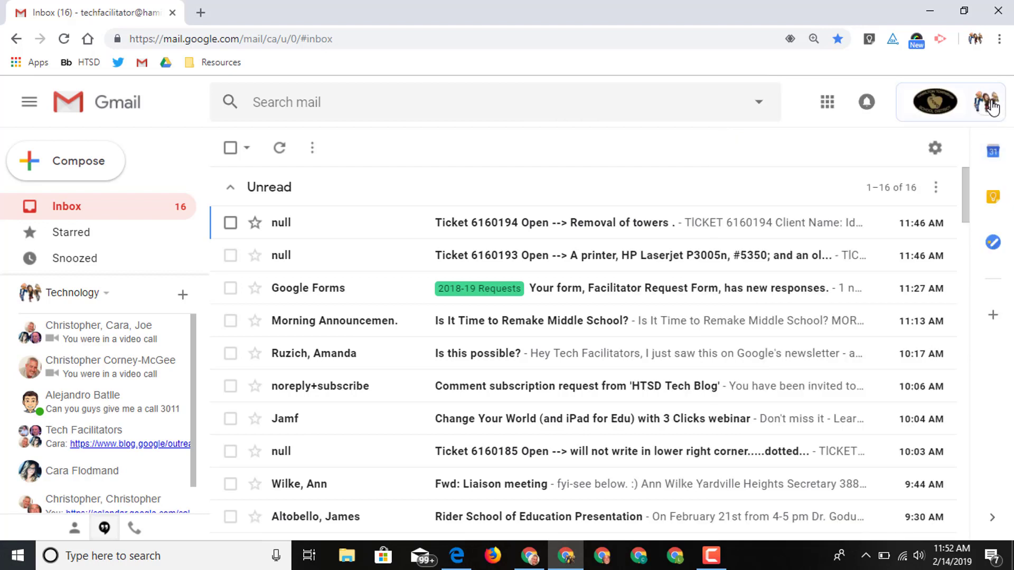
Add the pasted reminder as a new task in the Tasks panel, due tomorrow
{"action": "left_click", "coordinate": [993, 244]}
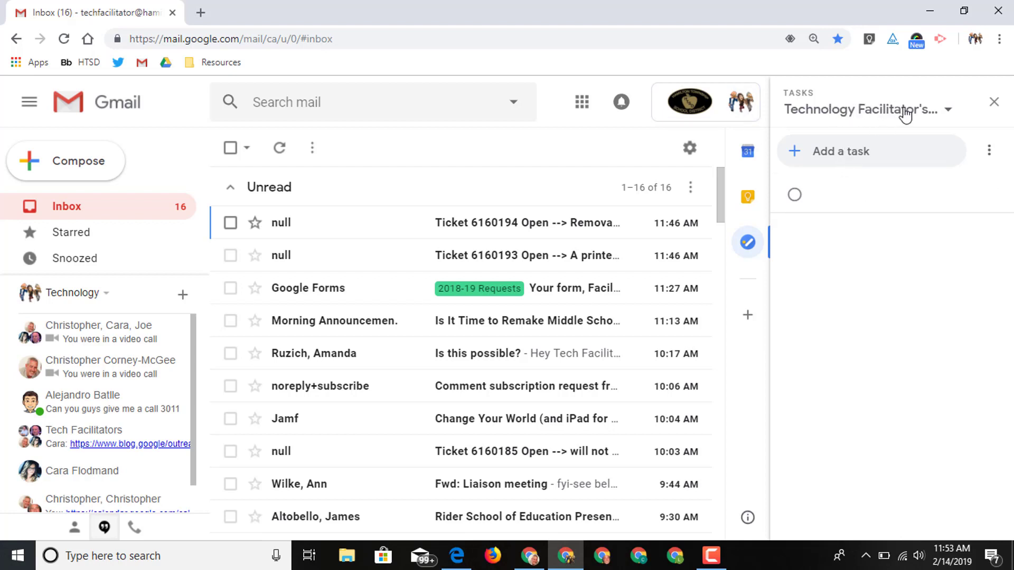
{"action": "left_click", "coordinate": [833, 157]}
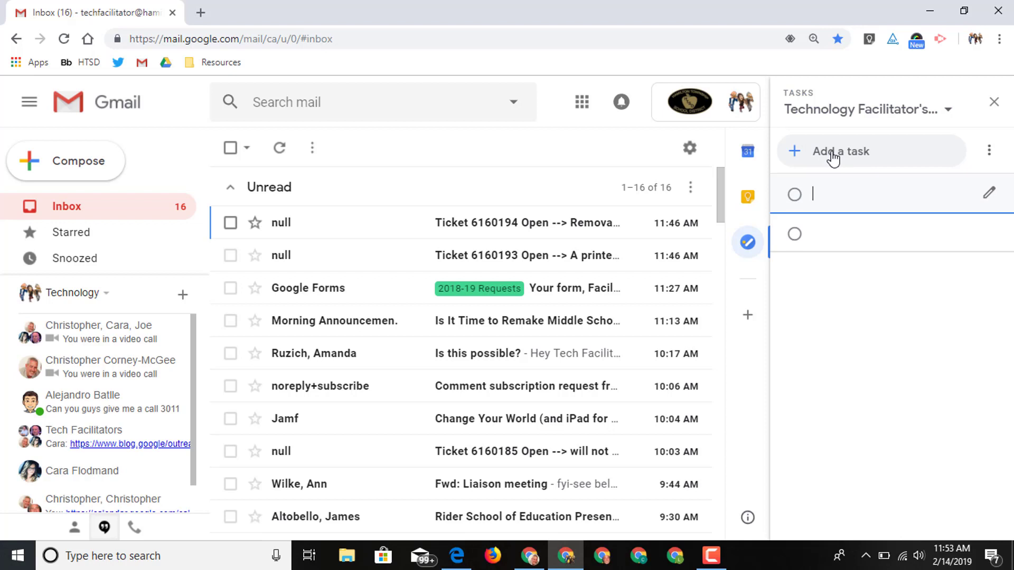
{"action": "type", "text": "Don't forget to finish this video"}
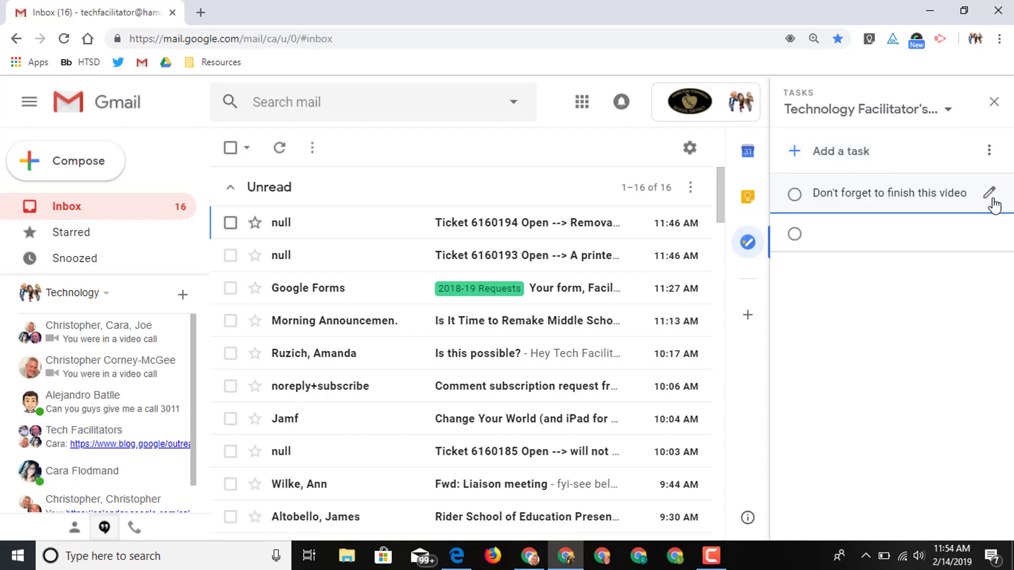
{"action": "left_click", "coordinate": [988, 194]}
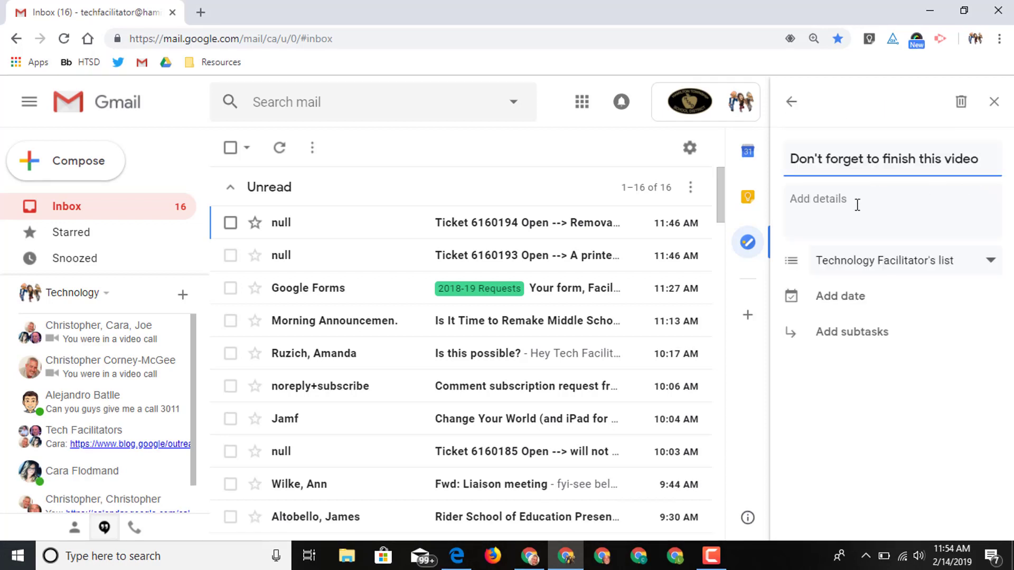
{"action": "left_click", "coordinate": [847, 301]}
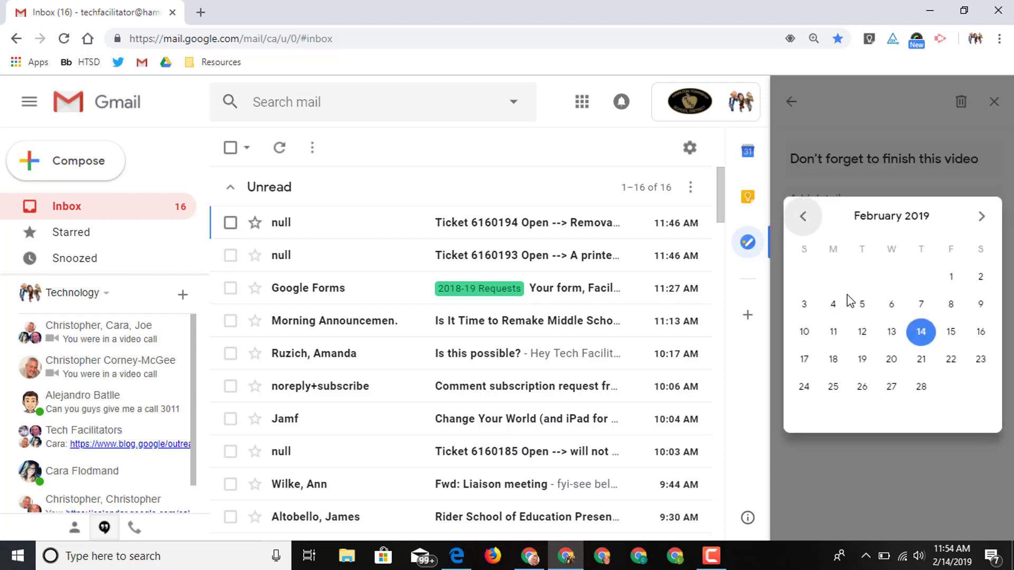
{"action": "left_click", "coordinate": [951, 332]}
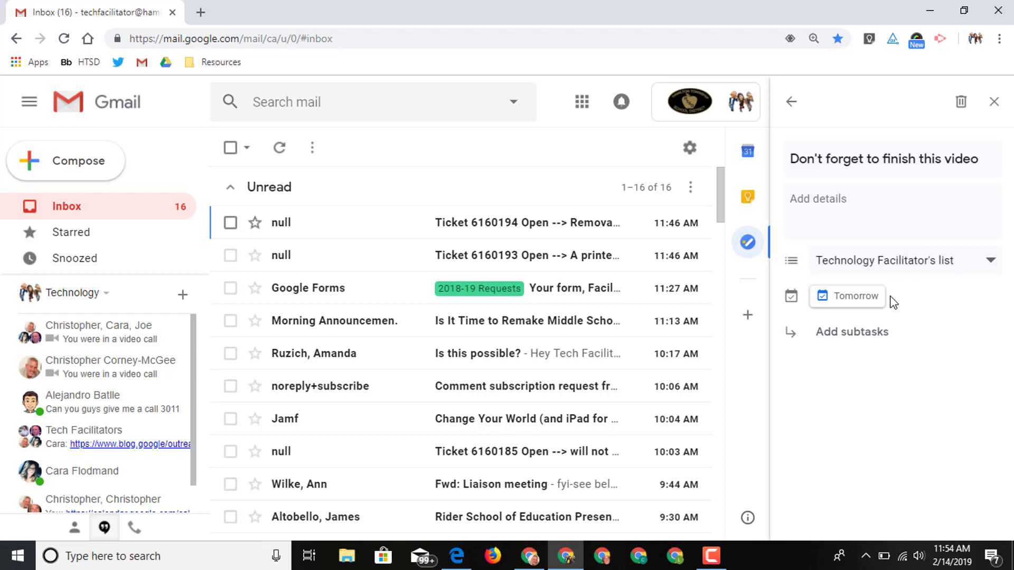
Delete the reminder task, check the available task lists, and close the Tasks panel
{"action": "left_click", "coordinate": [960, 101]}
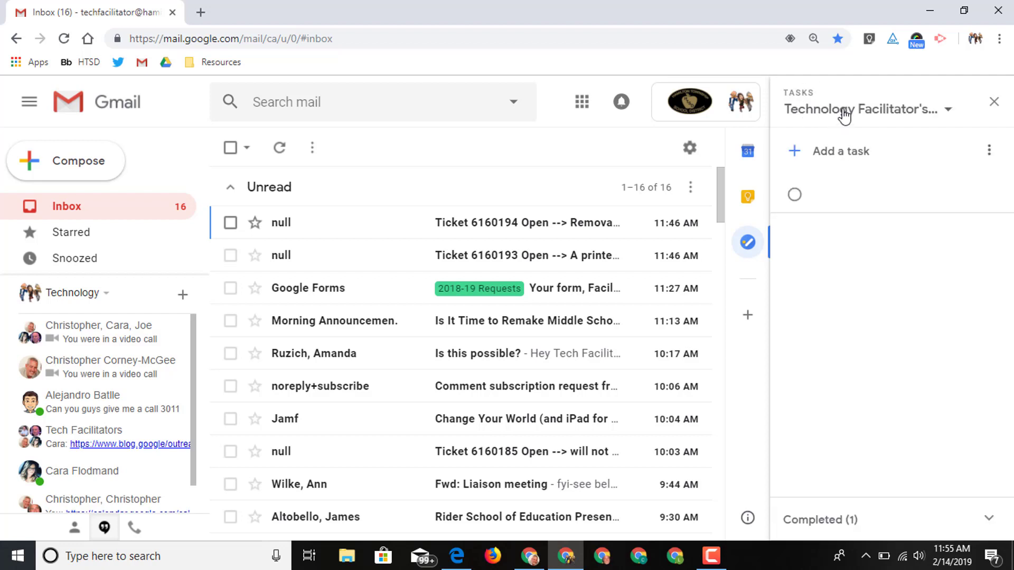
{"action": "left_click", "coordinate": [948, 112]}
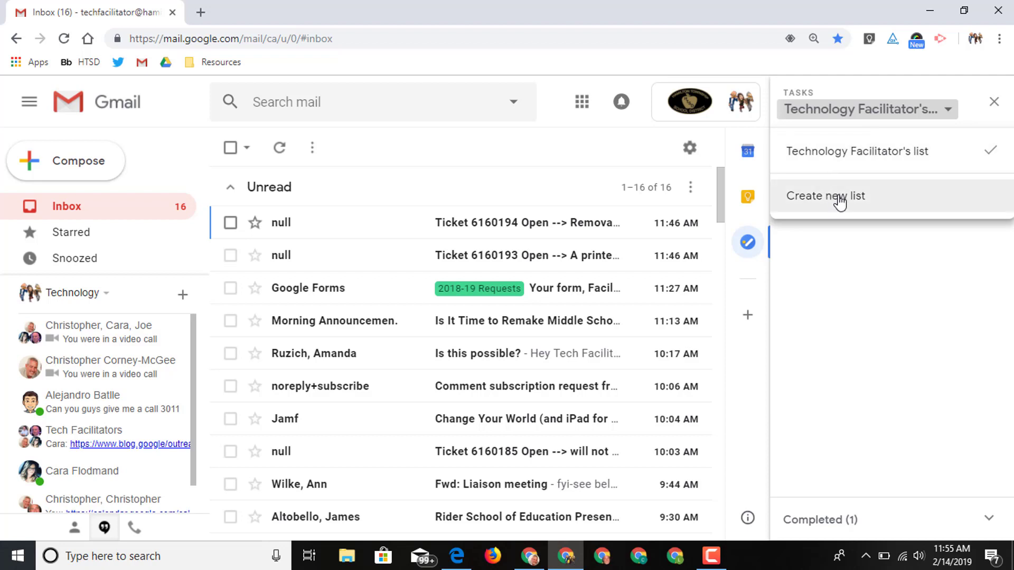
{"action": "left_click", "coordinate": [748, 242]}
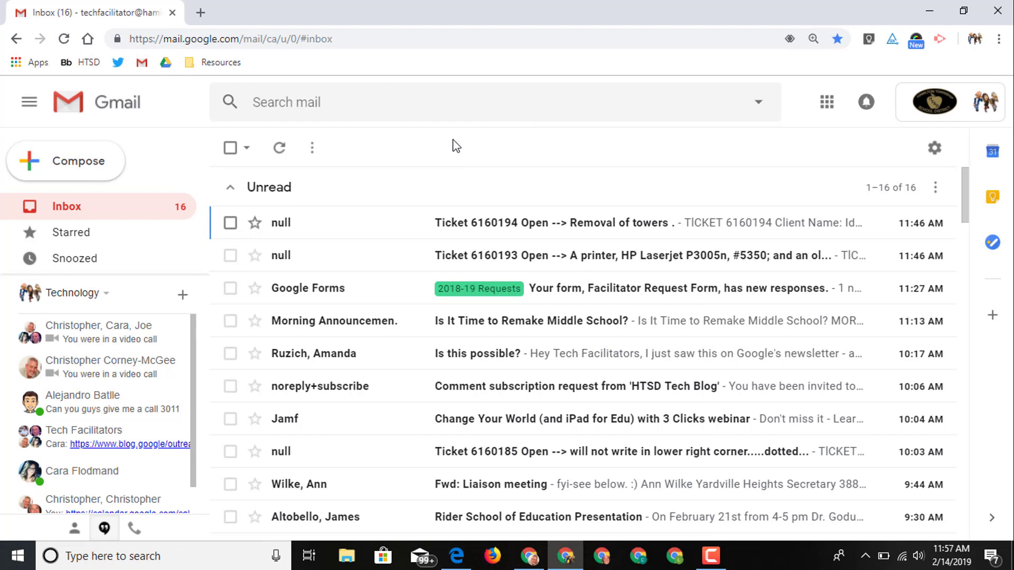
{"action": "left_click", "coordinate": [461, 108]}
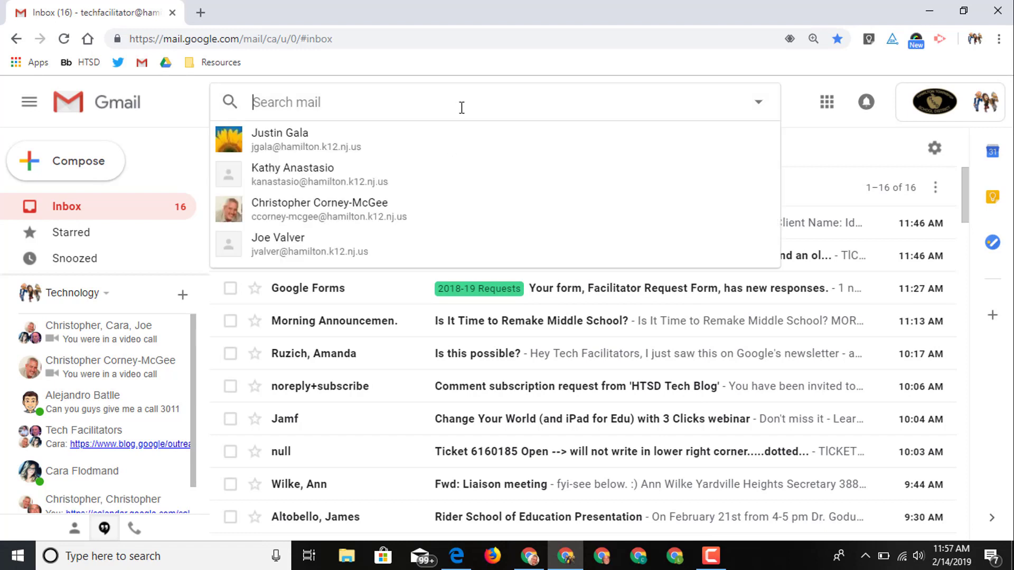
{"action": "left_click", "coordinate": [760, 109]}
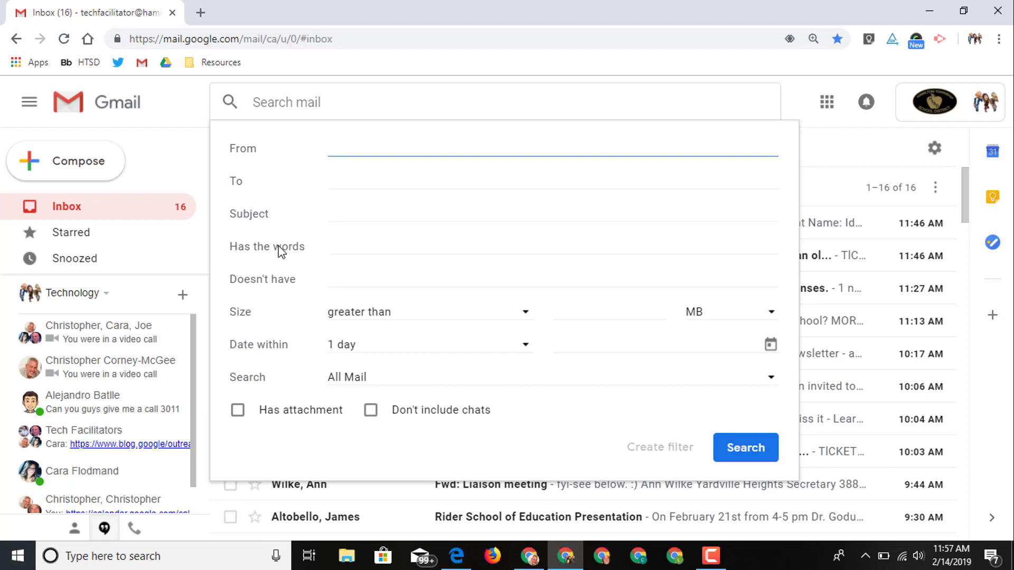
{"action": "left_click", "coordinate": [329, 246]}
{"action": "left_click", "coordinate": [335, 246]}
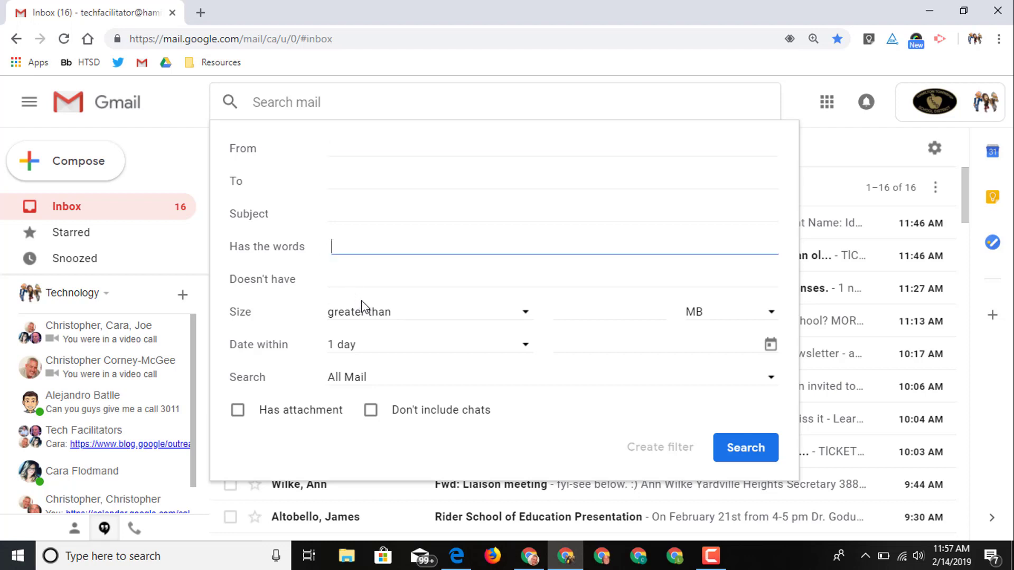
{"action": "left_click", "coordinate": [360, 280]}
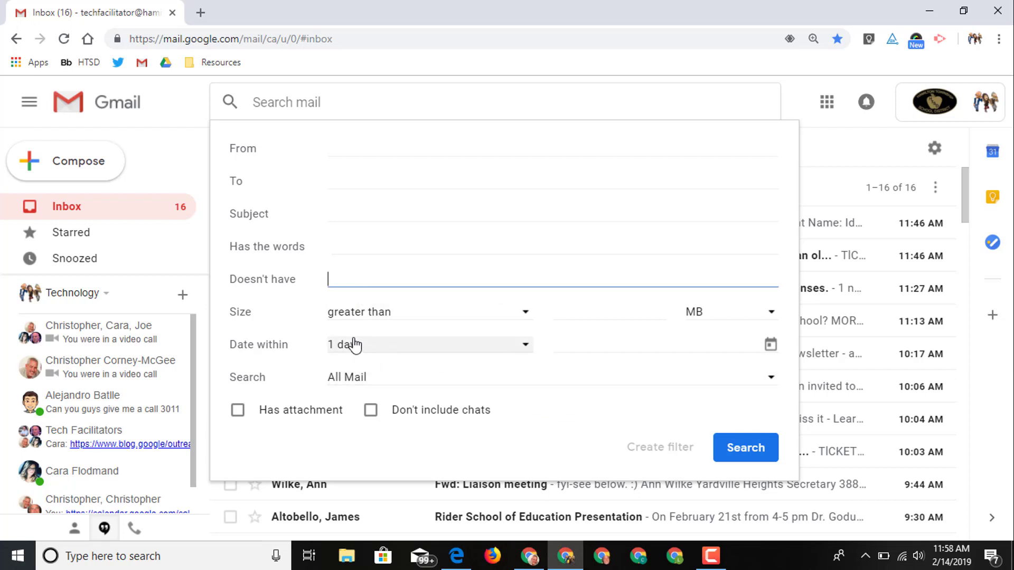
{"action": "left_click", "coordinate": [526, 350]}
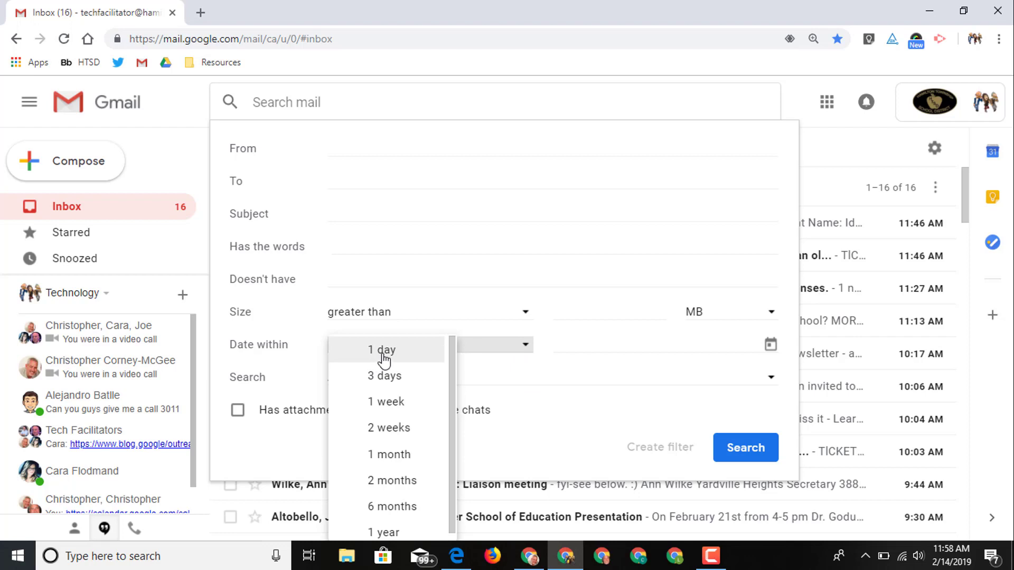
{"action": "left_click", "coordinate": [391, 430]}
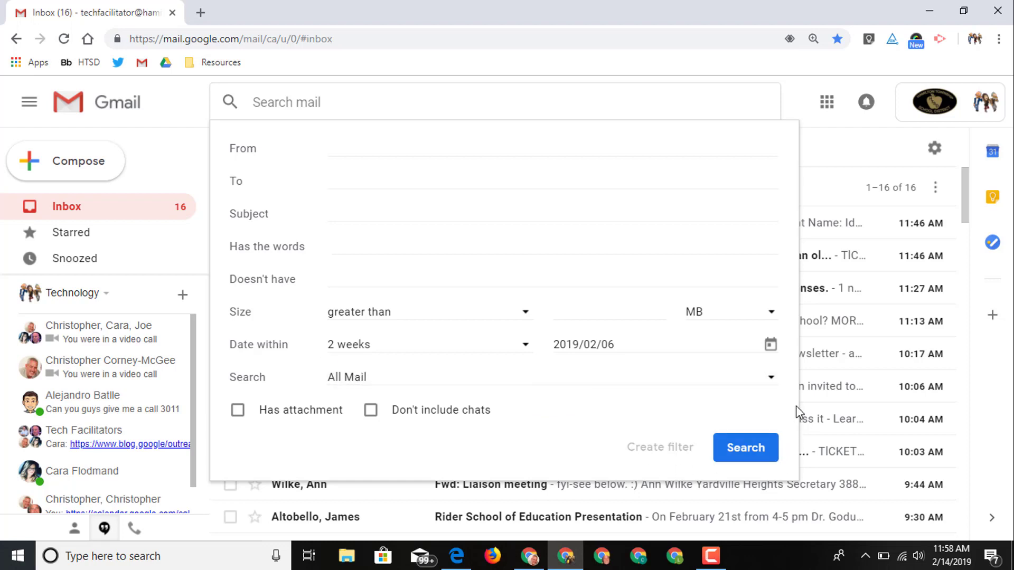
{"action": "left_click", "coordinate": [768, 378]}
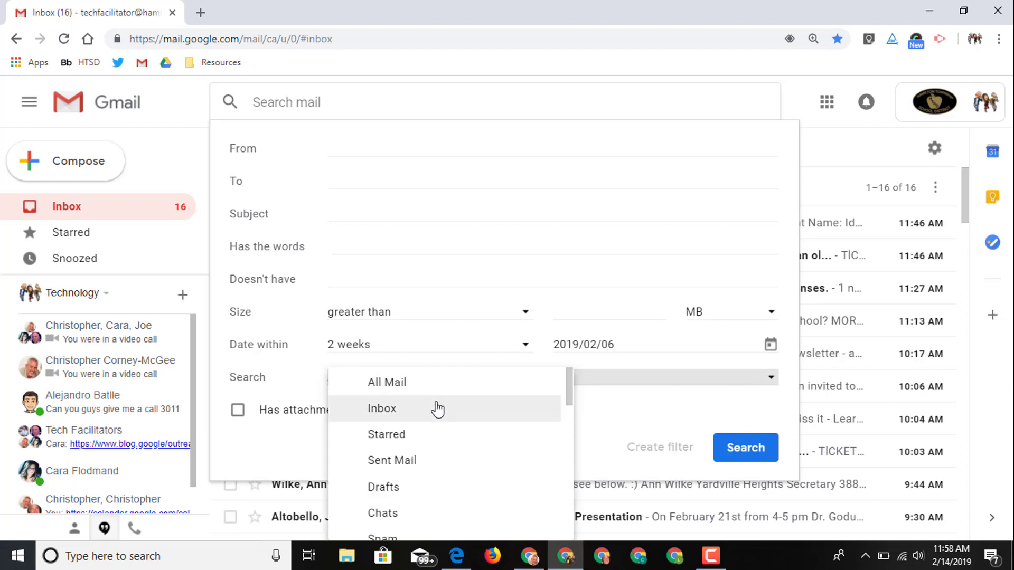
{"action": "scroll", "coordinate": [412, 416], "scroll_direction": "down", "scroll_amount": 5}
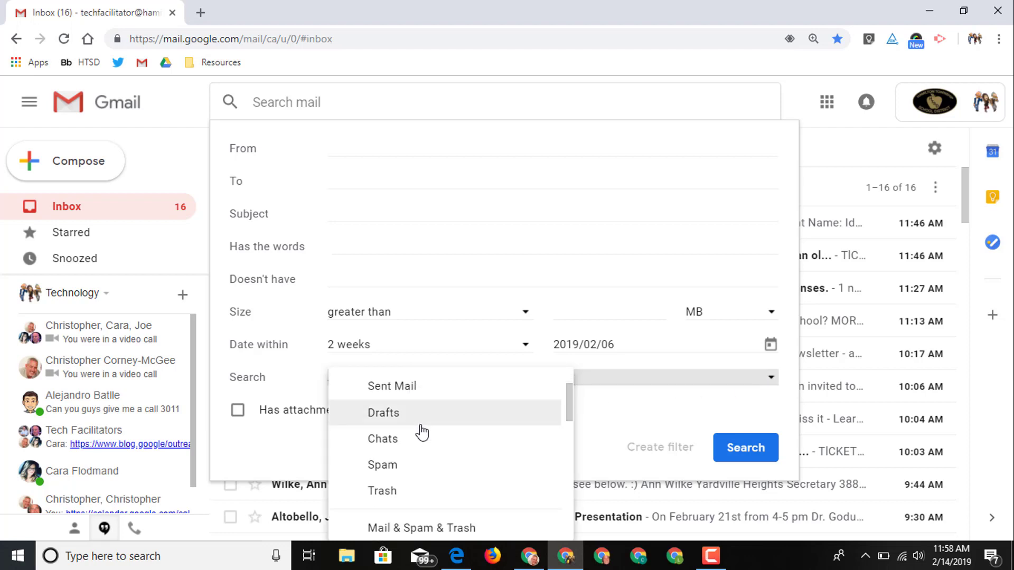
{"action": "scroll", "coordinate": [392, 425], "scroll_direction": "down", "scroll_amount": 4}
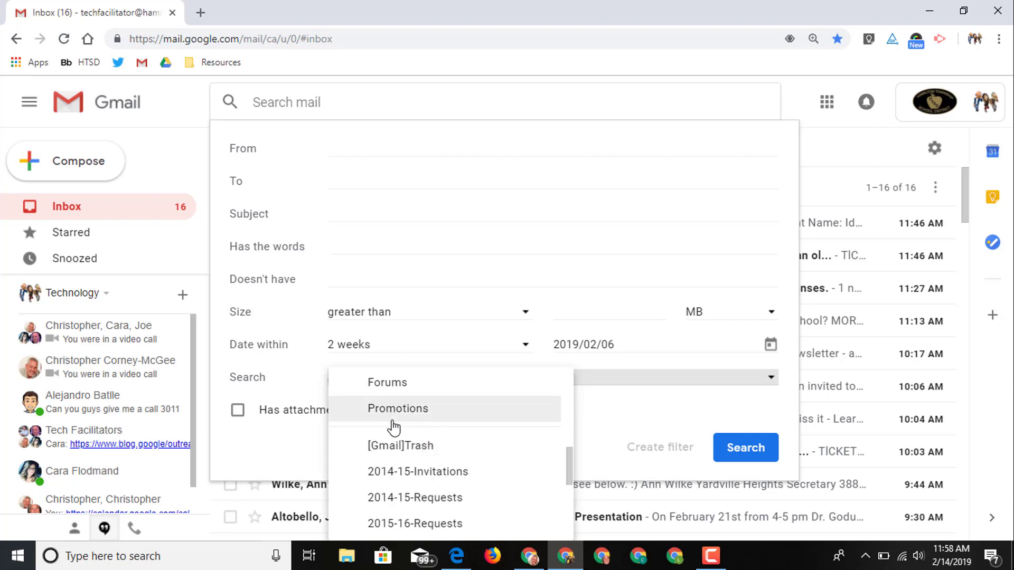
{"action": "scroll", "coordinate": [433, 456], "scroll_direction": "down", "scroll_amount": 1}
{"action": "scroll", "coordinate": [422, 457], "scroll_direction": "down", "scroll_amount": 1}
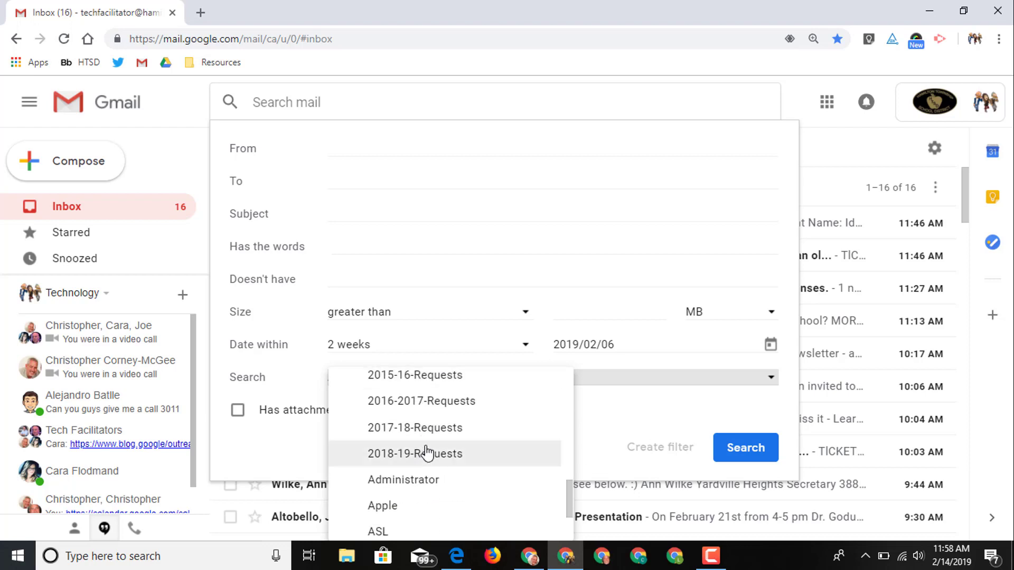
{"action": "left_click", "coordinate": [644, 379]}
{"action": "key", "text": "Escape"}
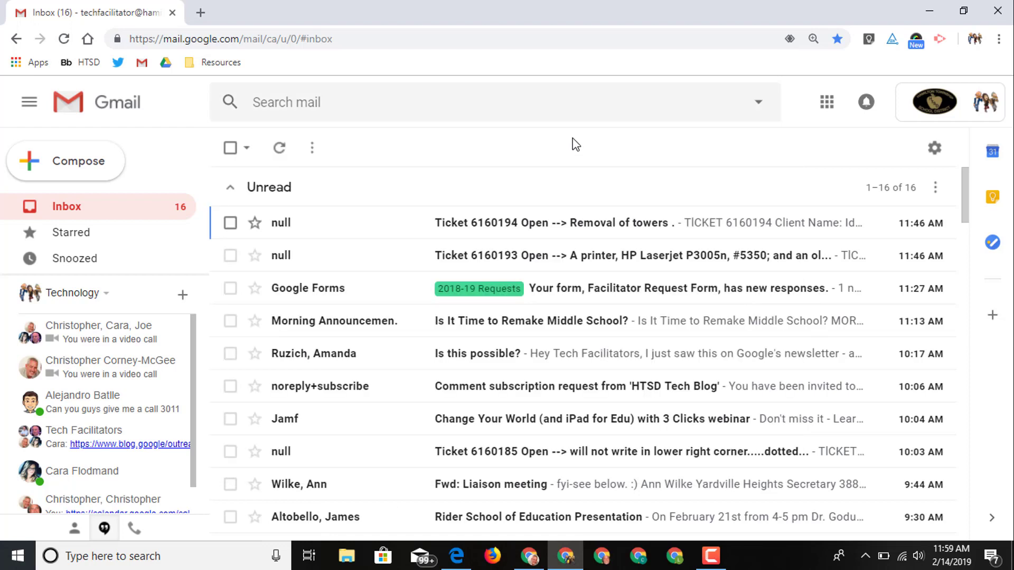
Go to the Filters and Blocked Addresses settings and start creating a new filter
{"action": "left_click", "coordinate": [935, 150]}
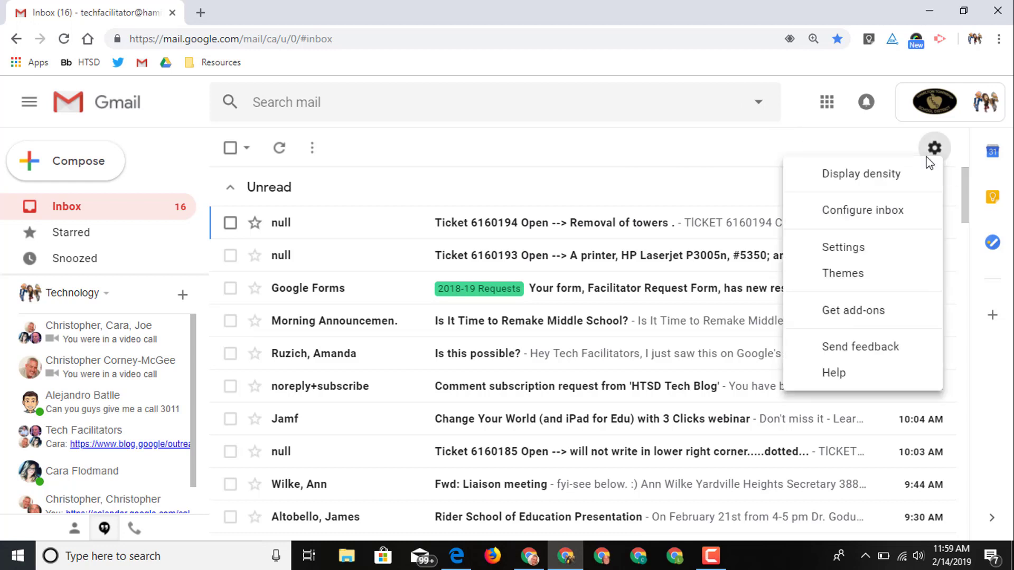
{"action": "left_click", "coordinate": [892, 248]}
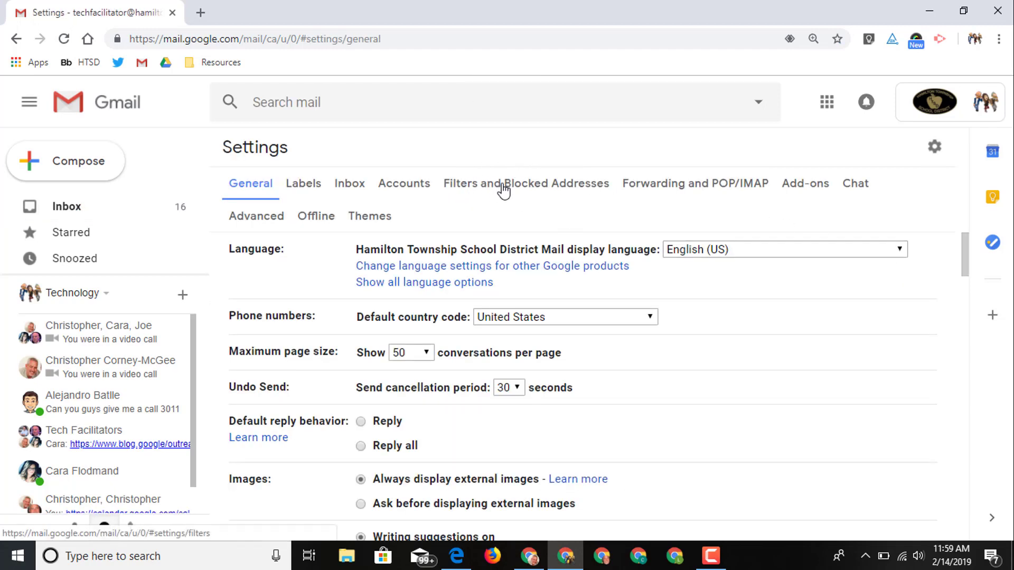
{"action": "left_click", "coordinate": [506, 189]}
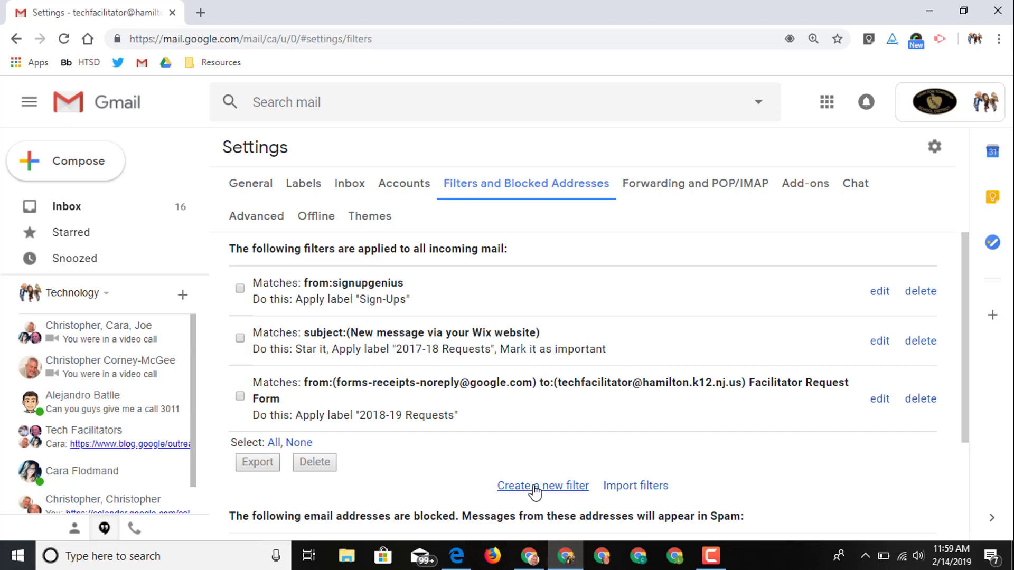
{"action": "left_click", "coordinate": [535, 485]}
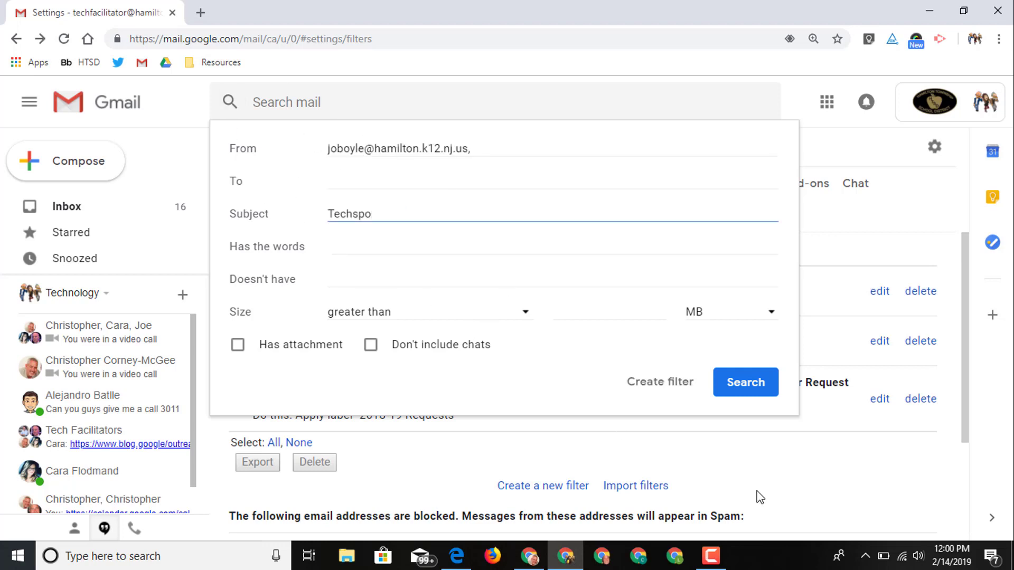
Make the Techspo filter skip the Inbox, leaving the label unset
{"action": "left_click", "coordinate": [648, 388]}
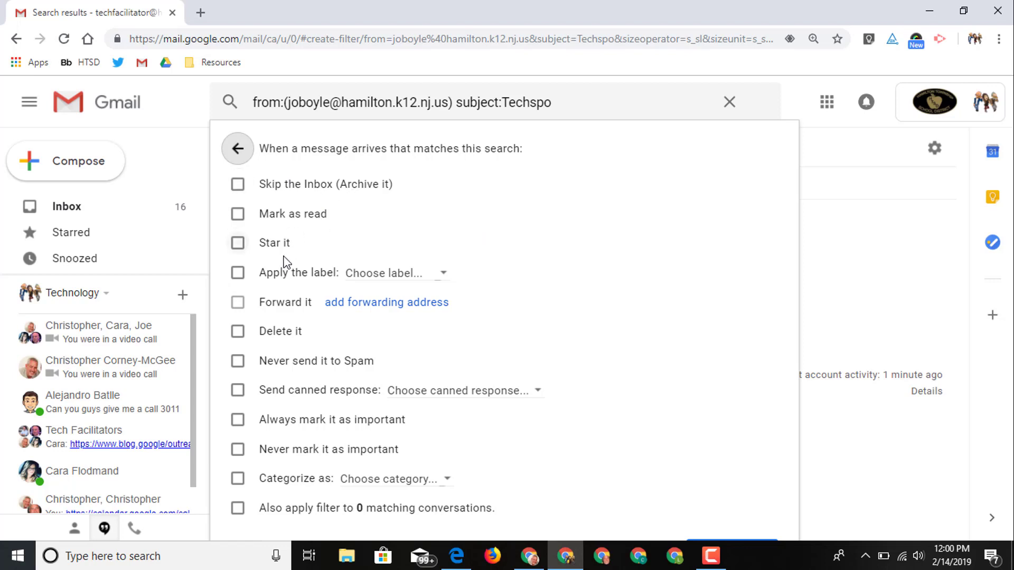
{"action": "left_click", "coordinate": [445, 276]}
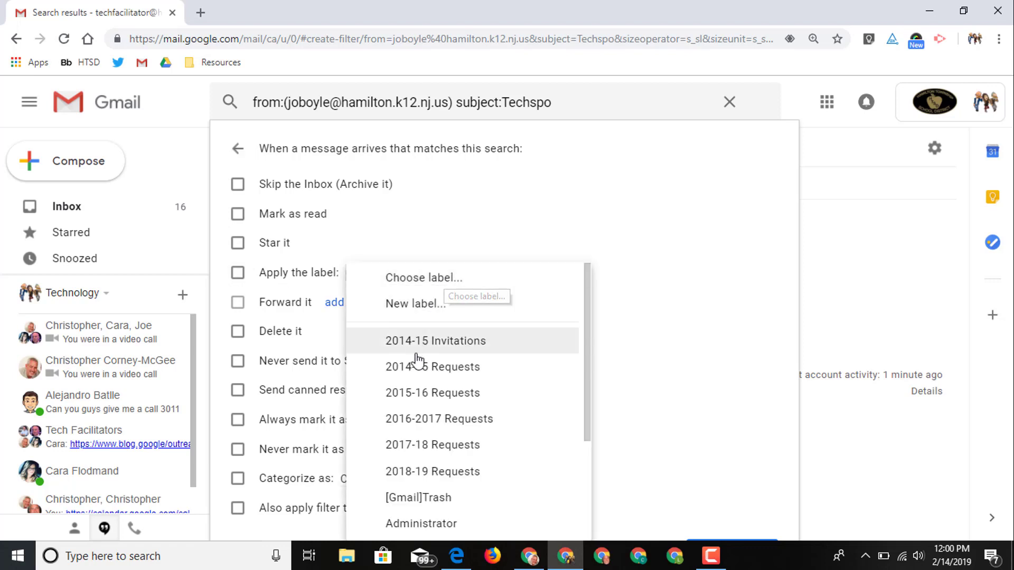
{"action": "left_click", "coordinate": [464, 212]}
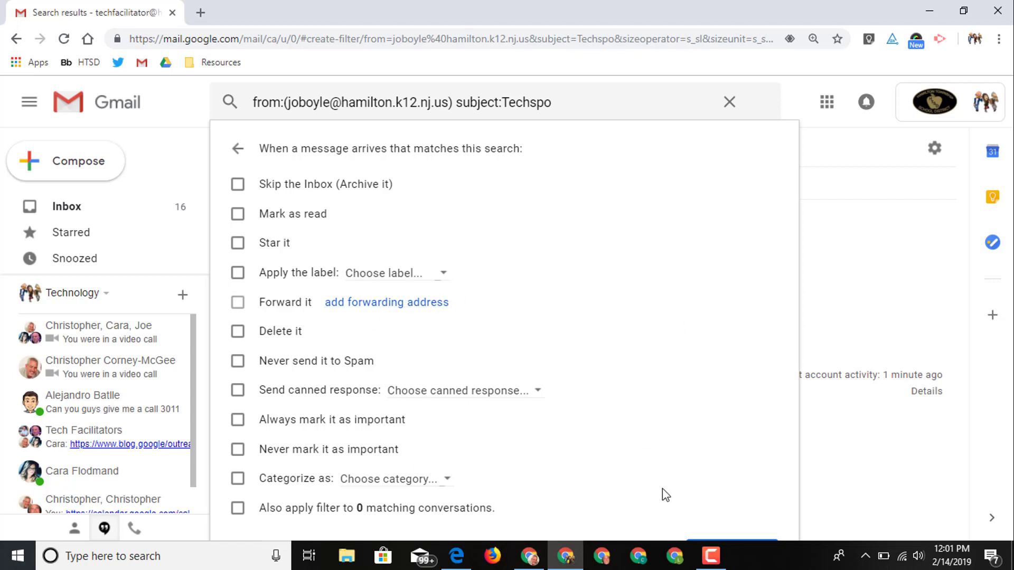
{"action": "key", "text": "Tab"}
{"action": "key", "text": "space"}
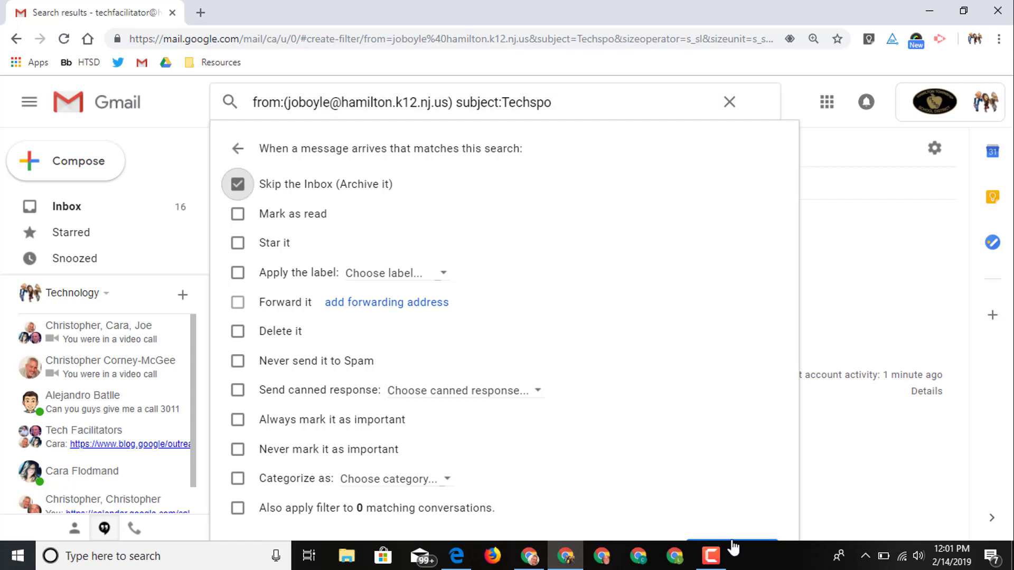
Create the Techspo filter, then delete it, leaving the original three filters
{"action": "left_click", "coordinate": [732, 541]}
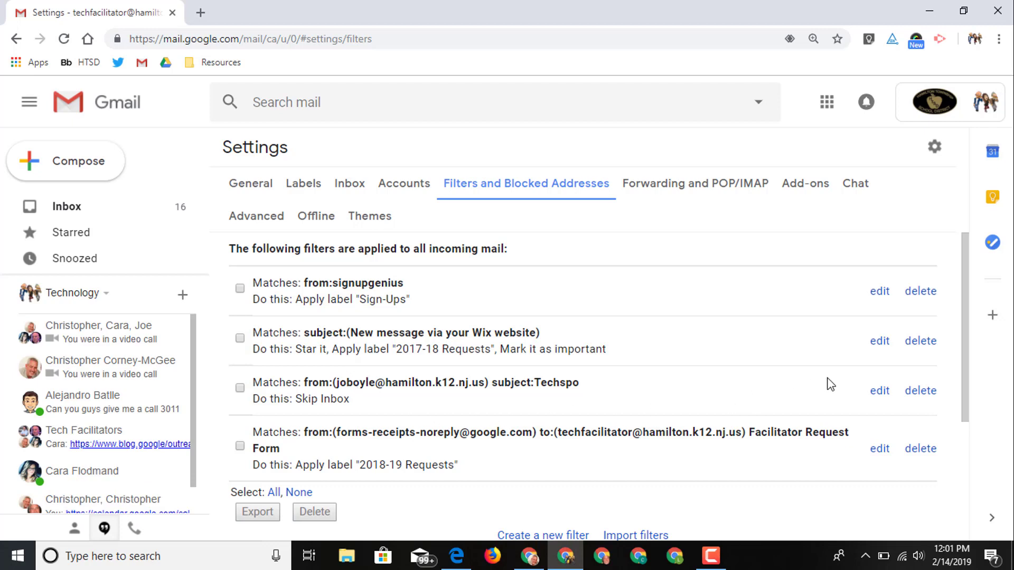
{"action": "left_click", "coordinate": [917, 395]}
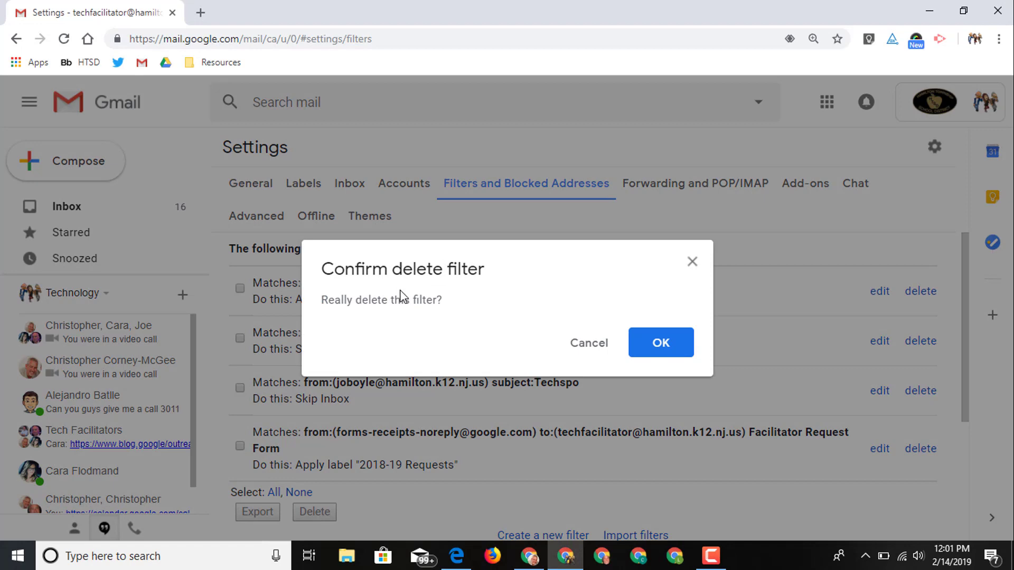
{"action": "left_click", "coordinate": [655, 361]}
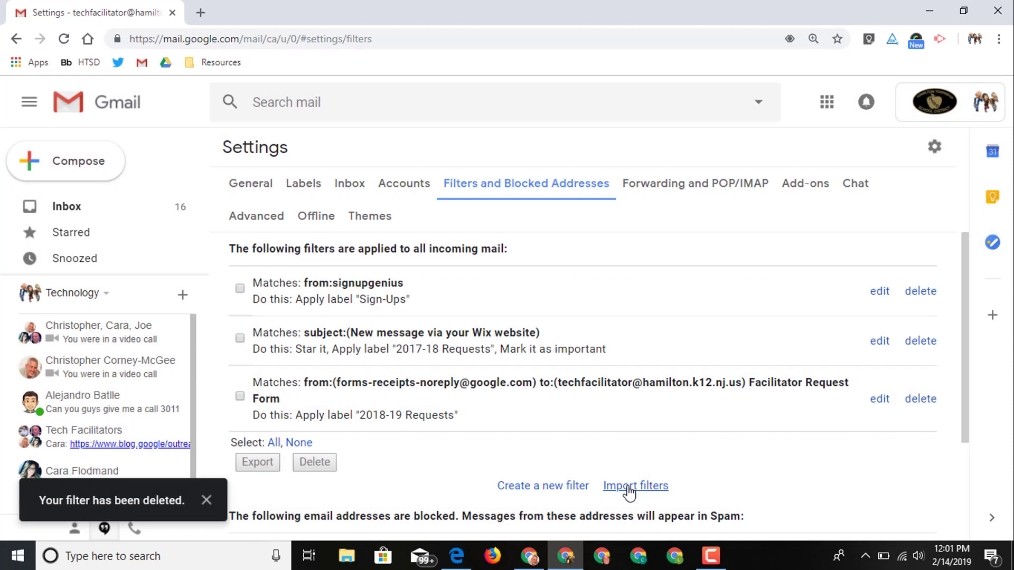